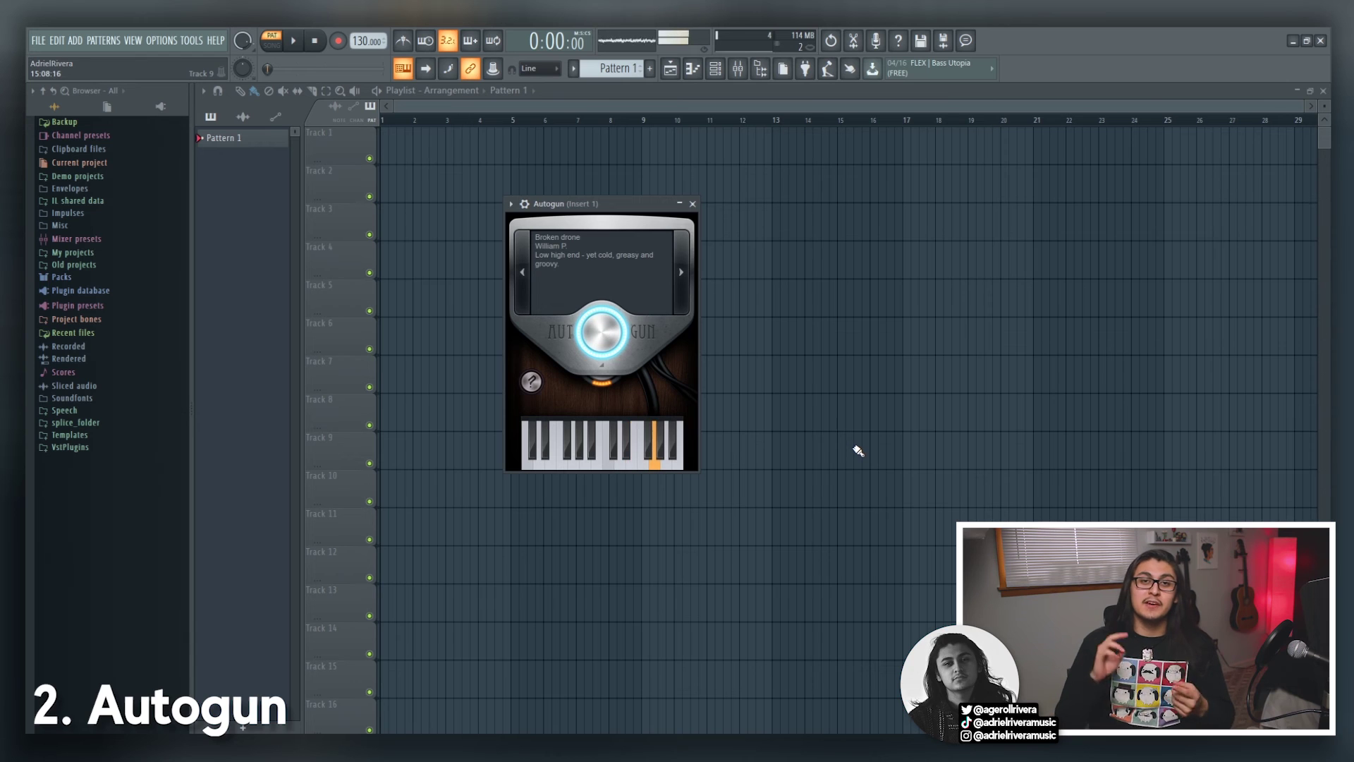
Step: Load the Rippled image into BeepMap
mouse_move(604, 327)
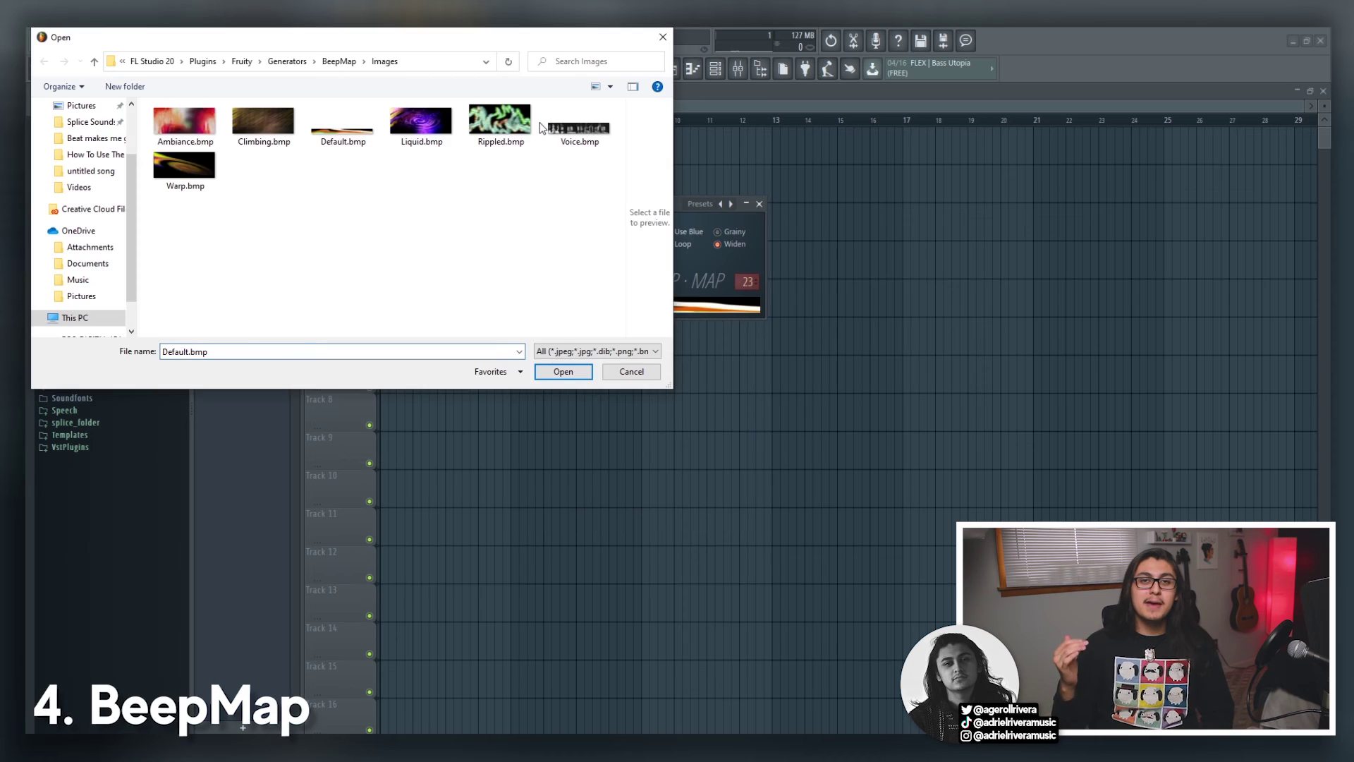
click(522, 127)
double_click(523, 127)
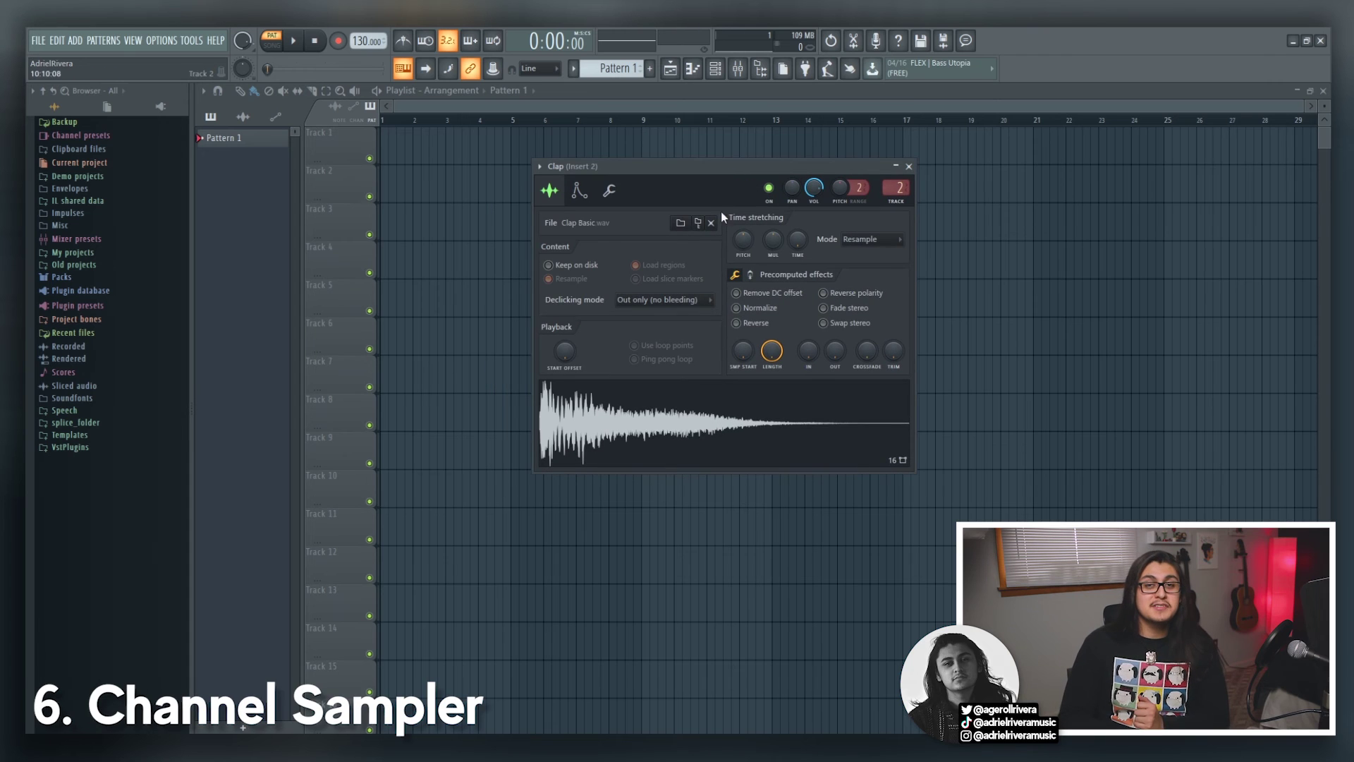
Step: Audition the Clap sample from the Channel Sampler's envelope and sample pages
click(579, 190)
click(698, 441)
click(550, 191)
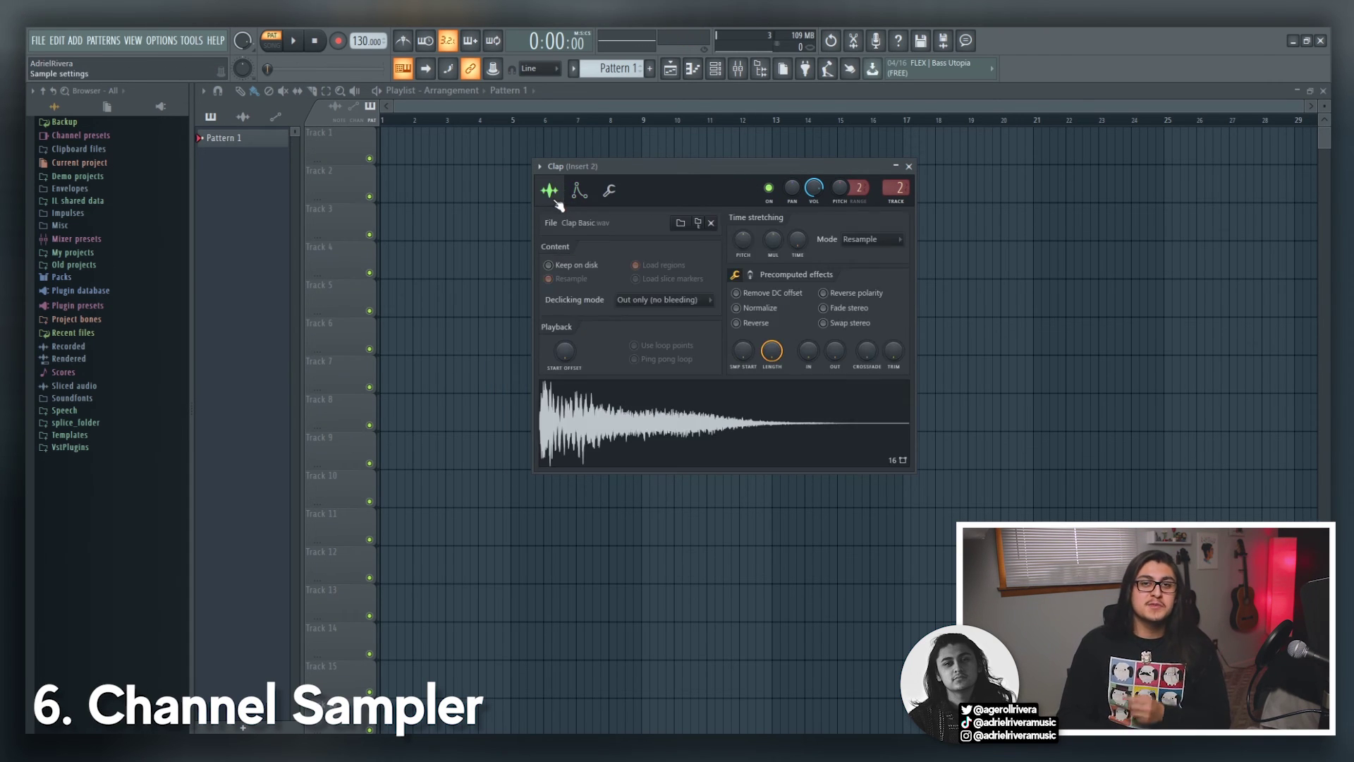
click(717, 416)
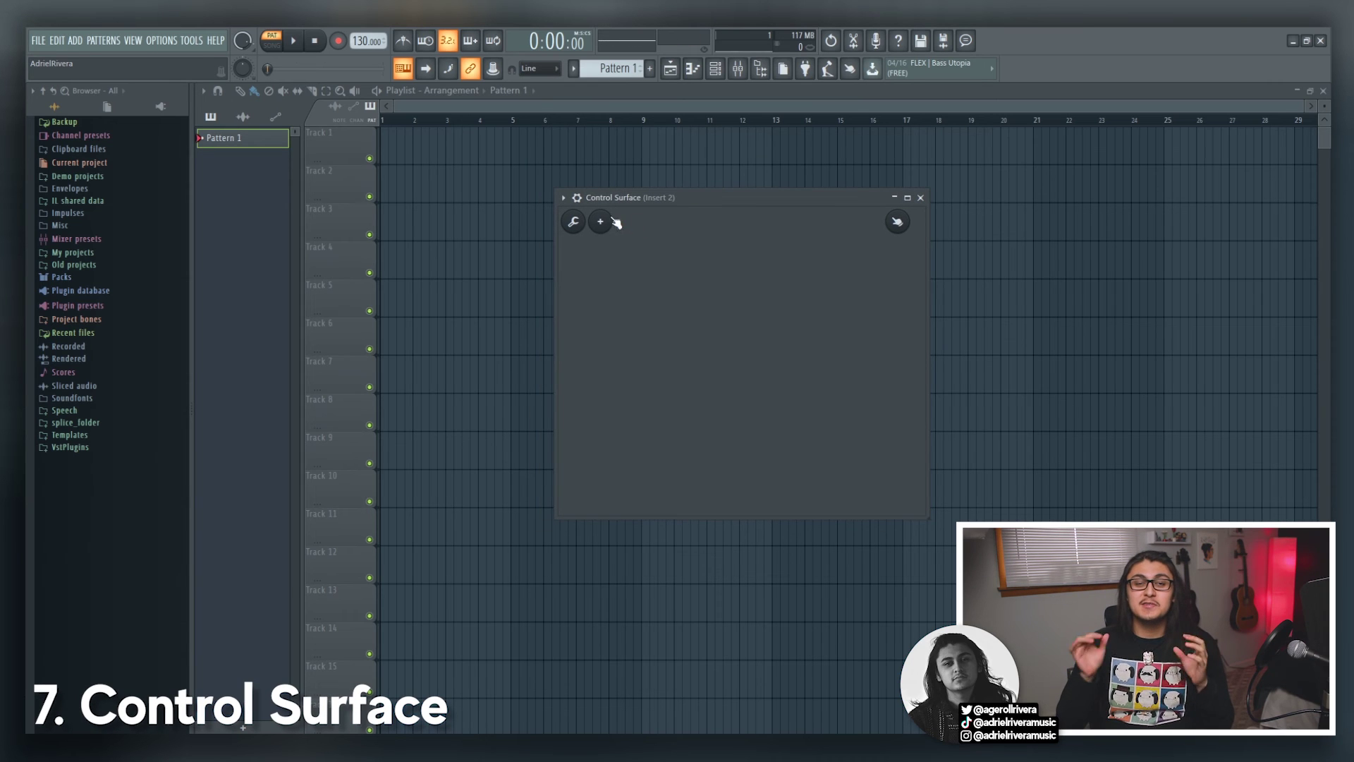
click(600, 222)
Step: Add a CheckBox to the Control Surface, exit edit mode, move the Dashboard, and edit the label colour
mouse_move(654, 298)
click(704, 315)
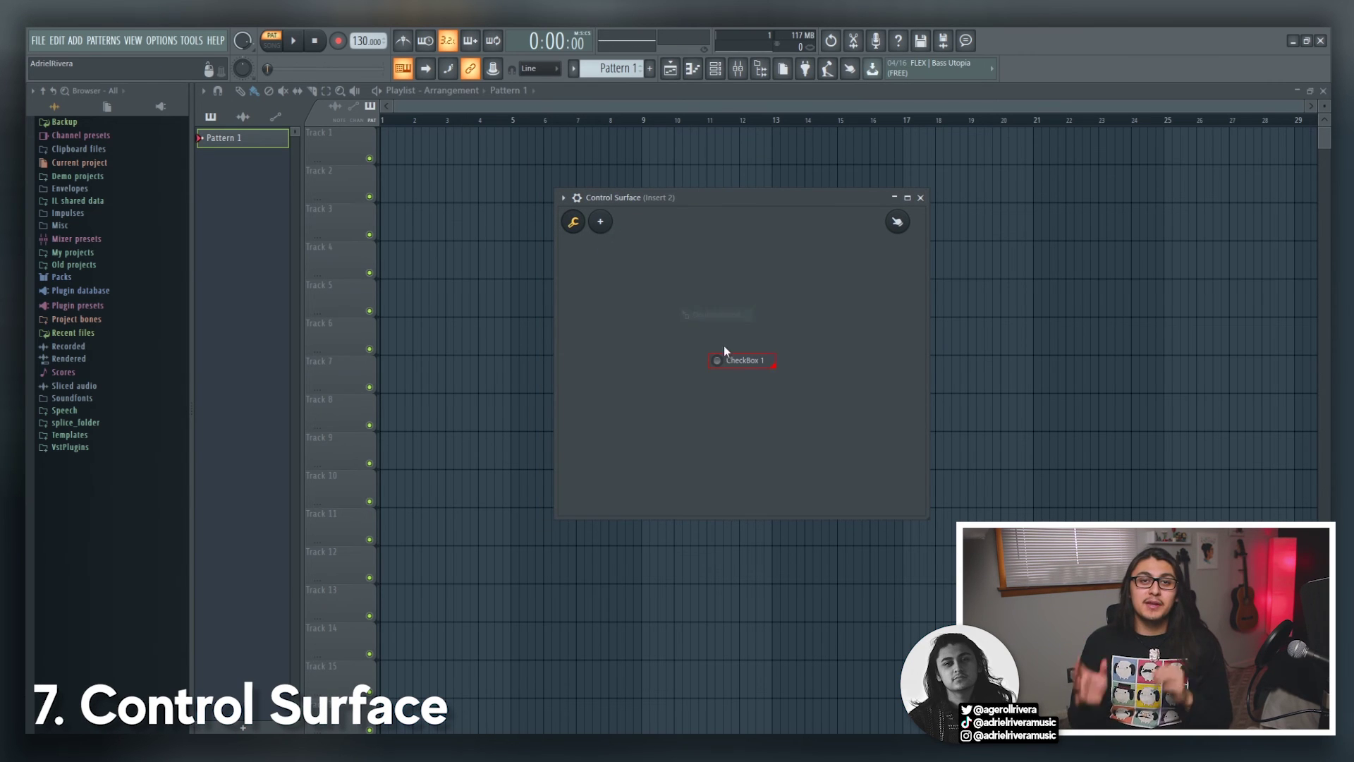
click(897, 224)
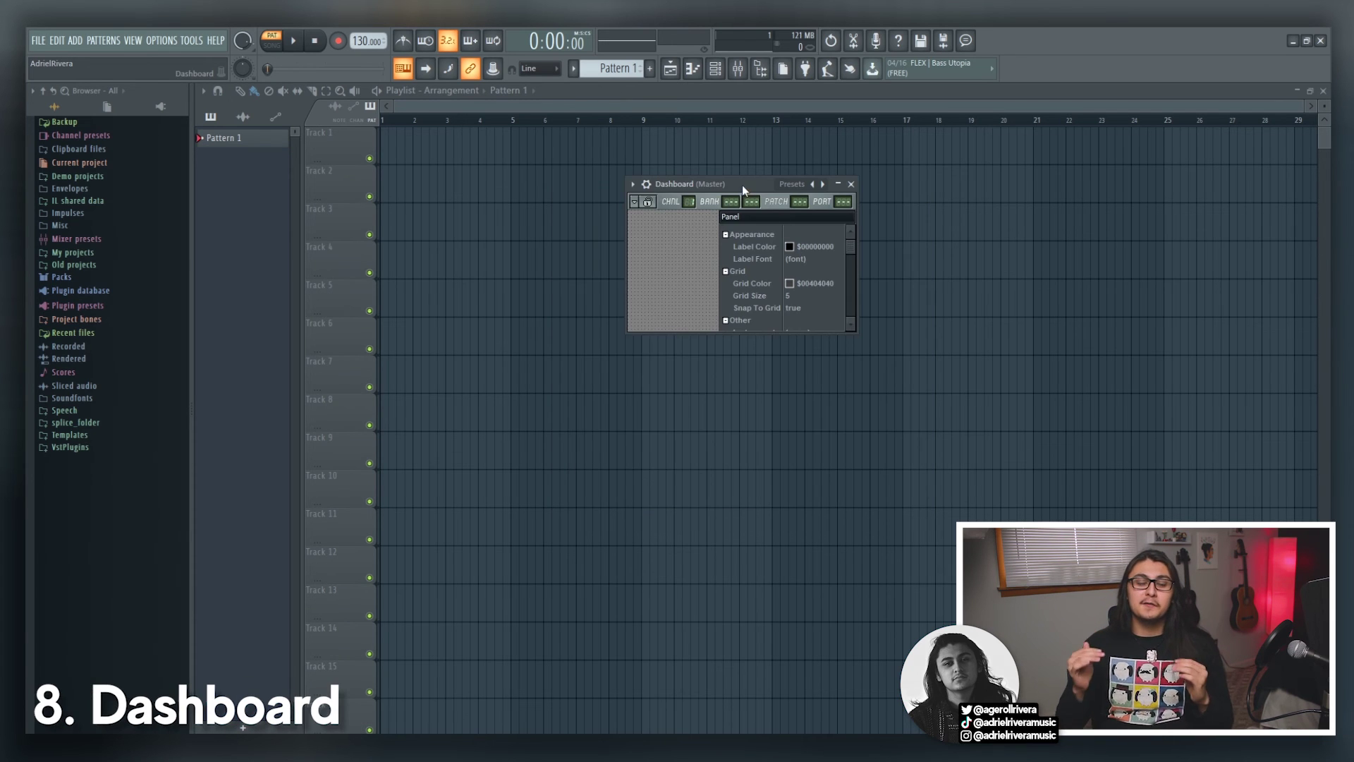
drag(742, 184, 694, 309)
click(743, 366)
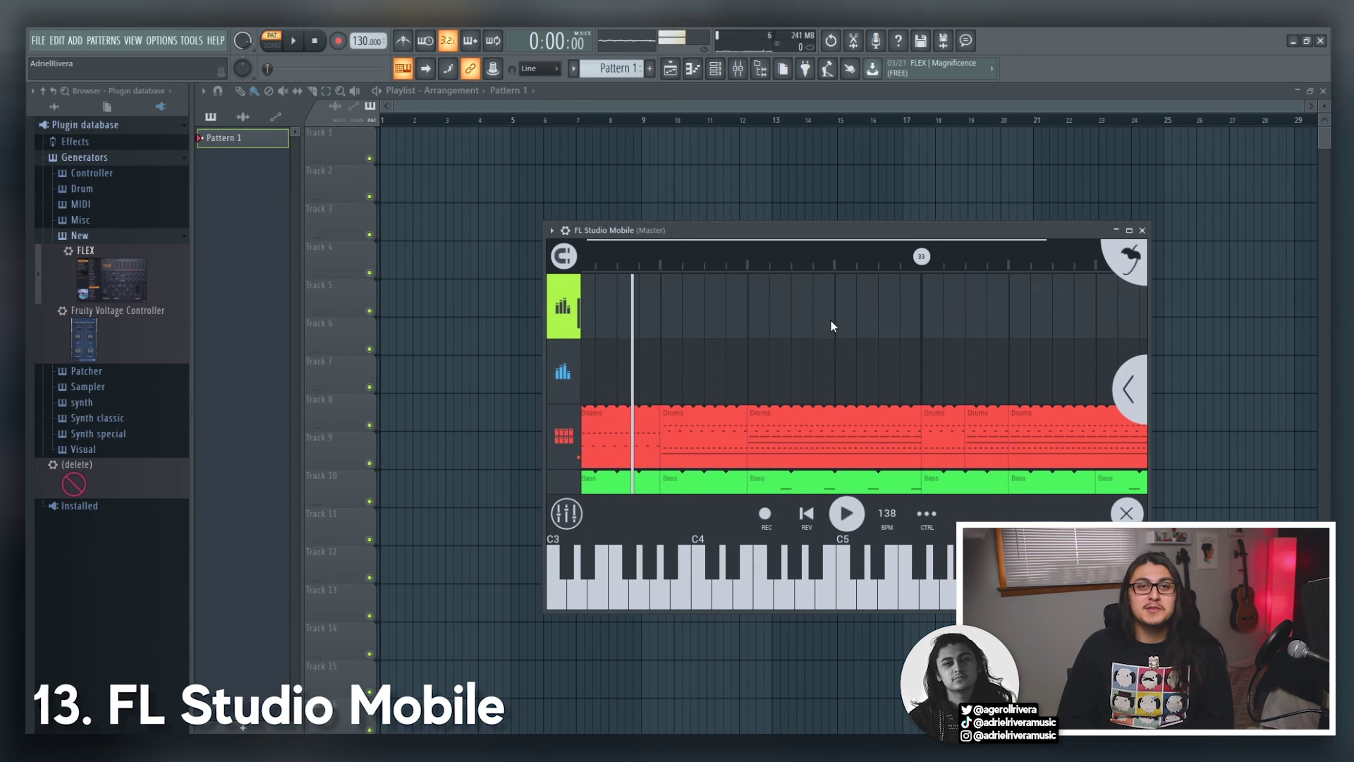
Step: Play FPC's Crash, Mid Tom, Floor Tom, Open HiHat, Ride Bell, Tambourine and Snare 2 pads, then a Fruit Kick note
scroll(831, 319, down, 3)
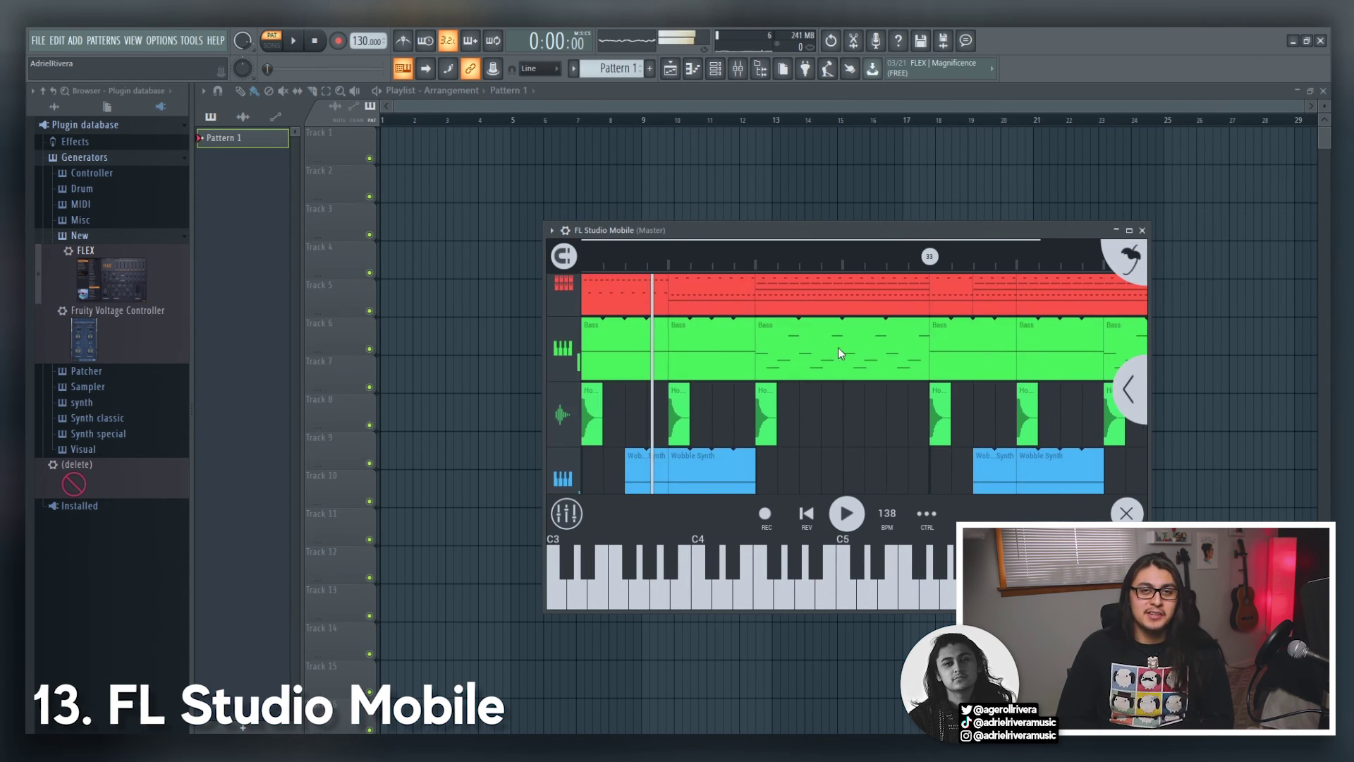
scroll(846, 335, down, 1)
scroll(832, 352, up, 1)
scroll(835, 325, down, 1)
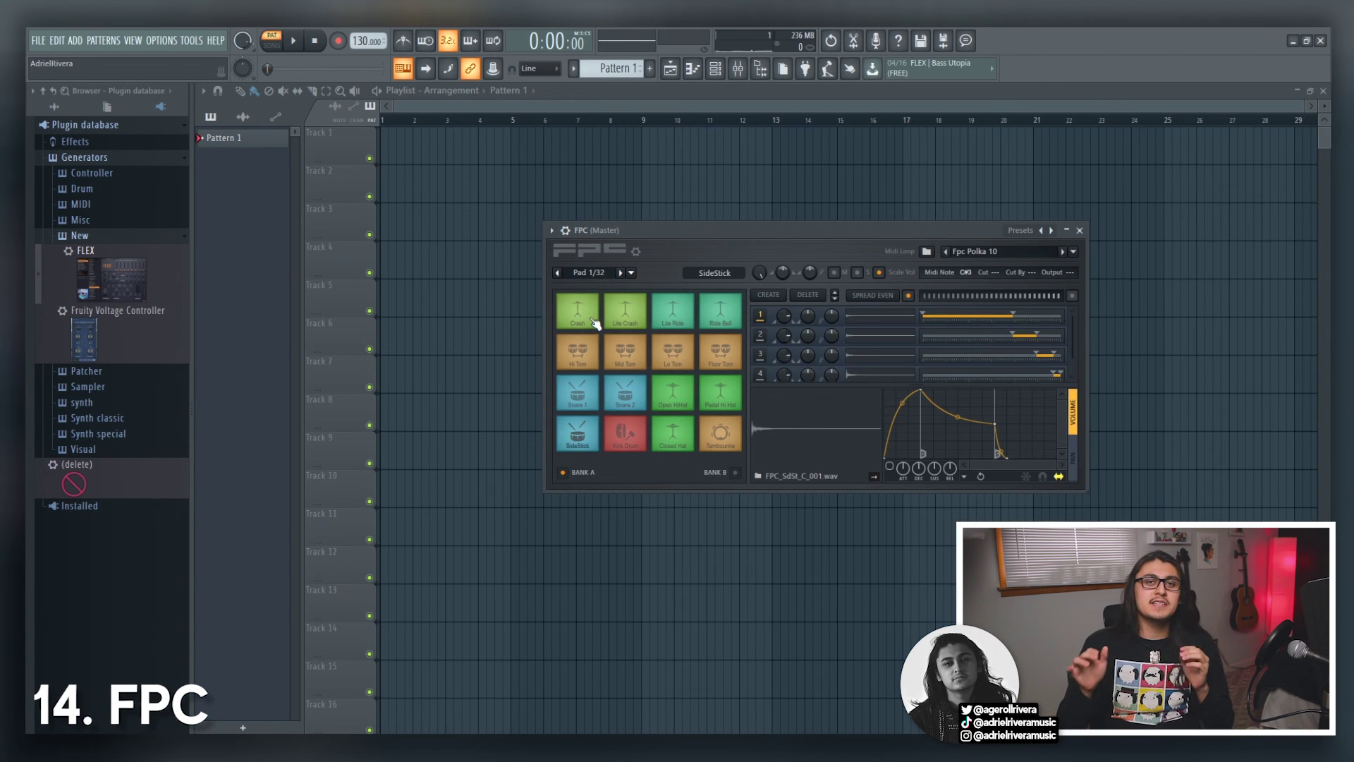
click(595, 323)
click(635, 360)
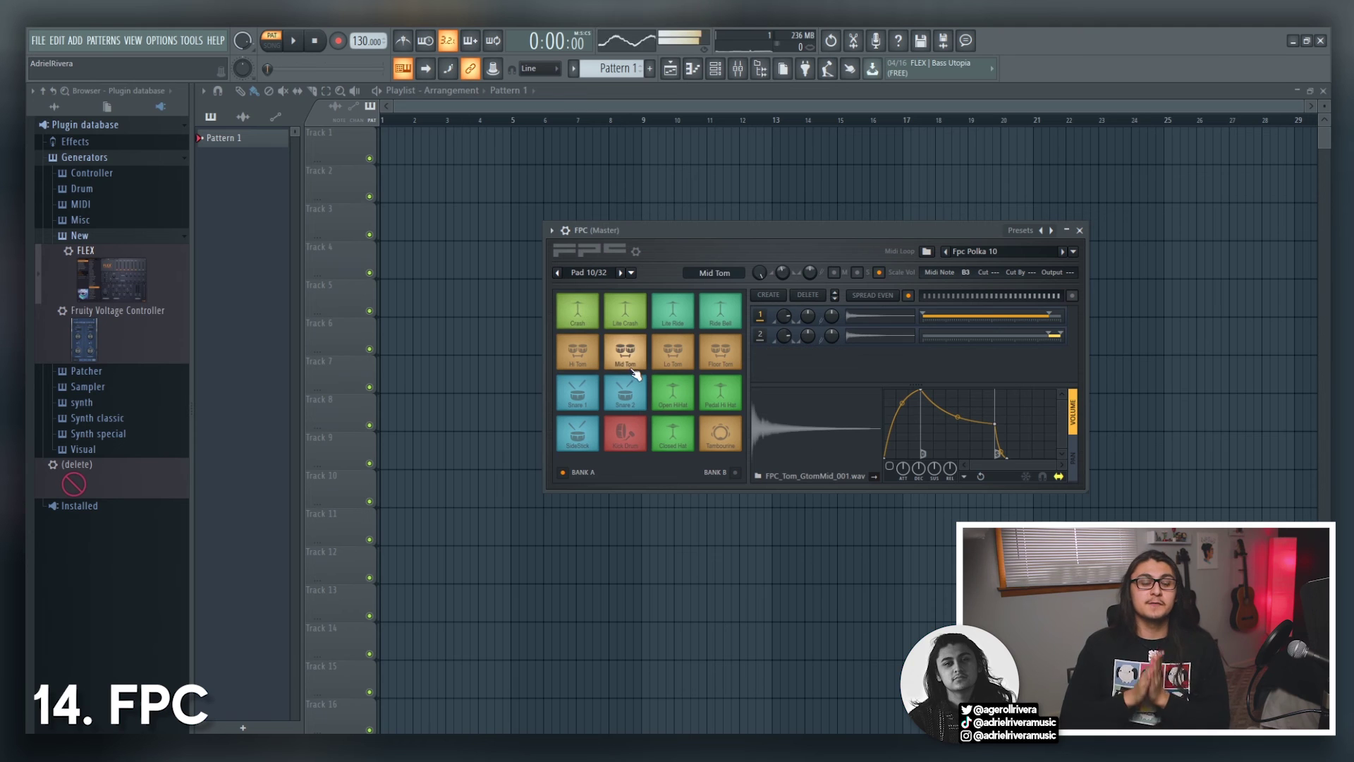
click(716, 360)
click(685, 388)
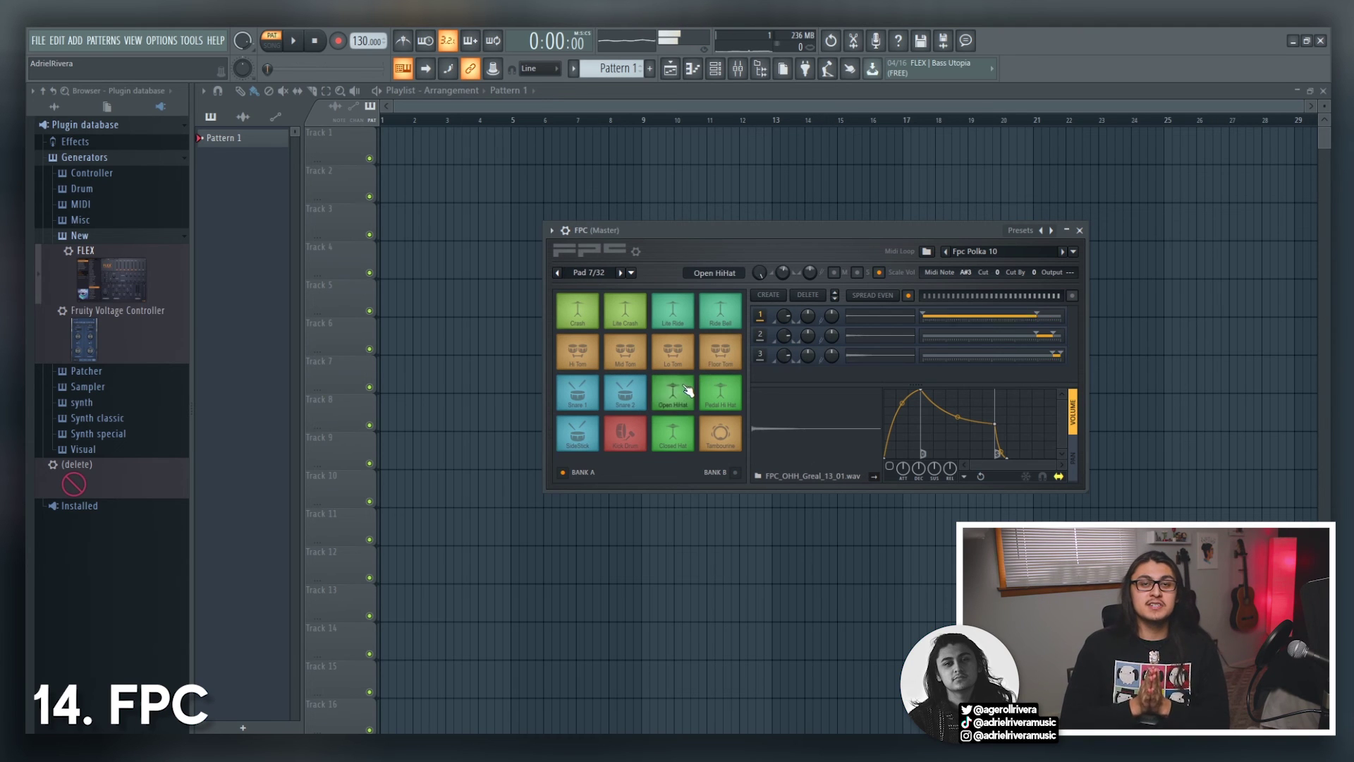
click(726, 313)
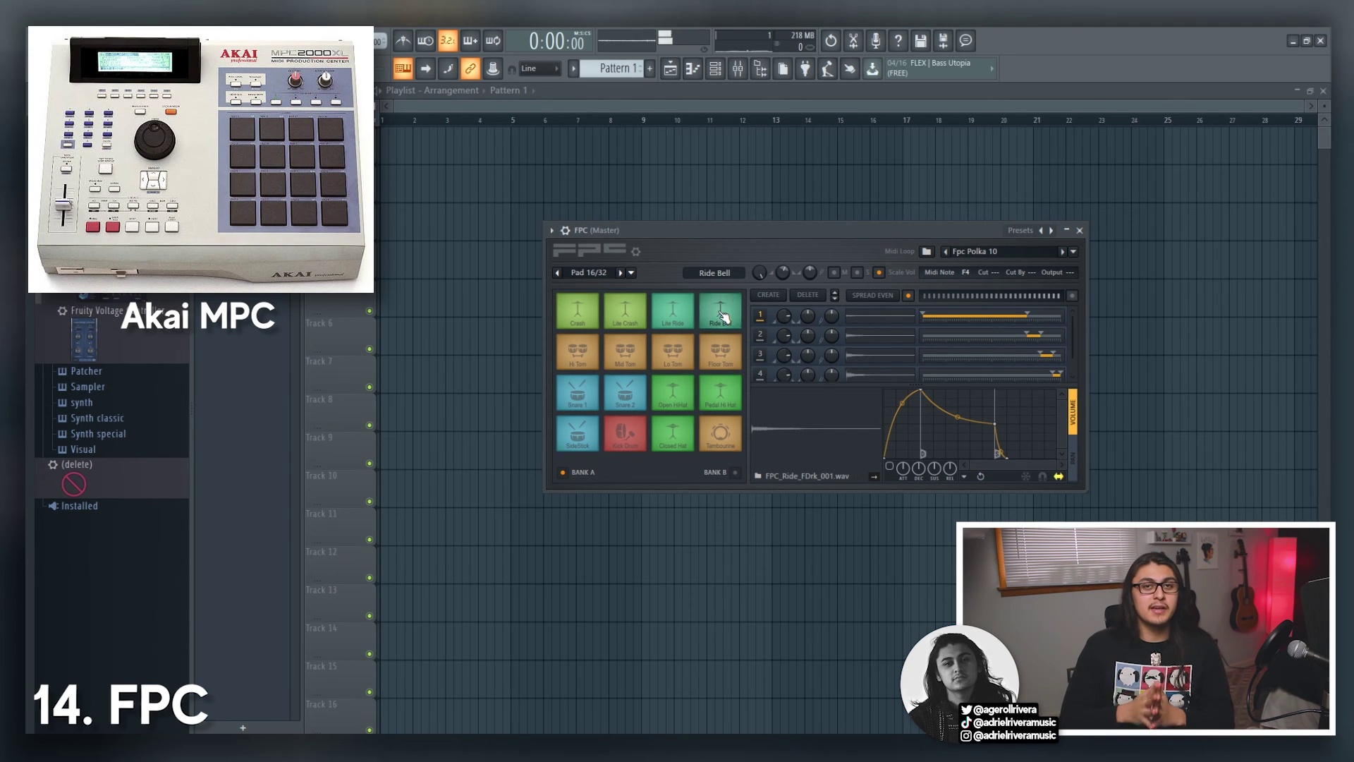
click(726, 438)
click(727, 437)
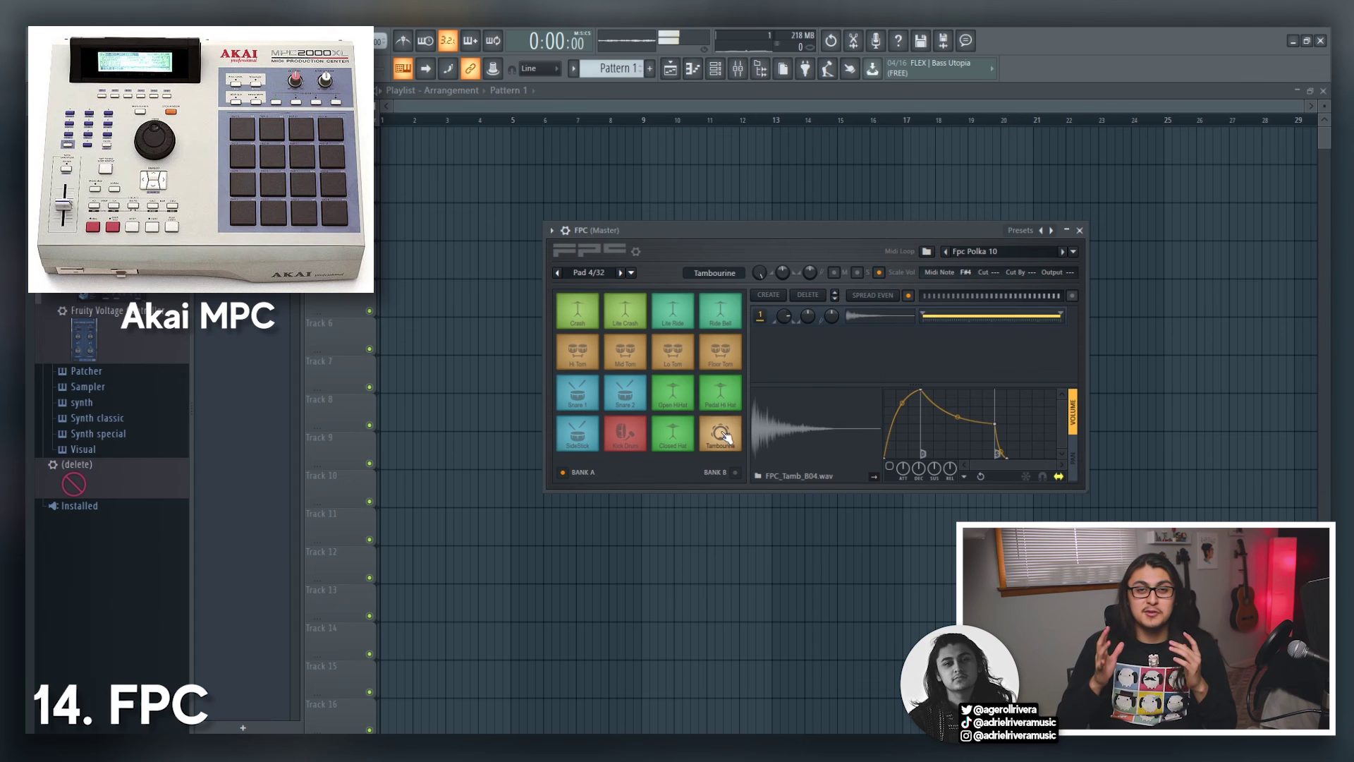
click(627, 393)
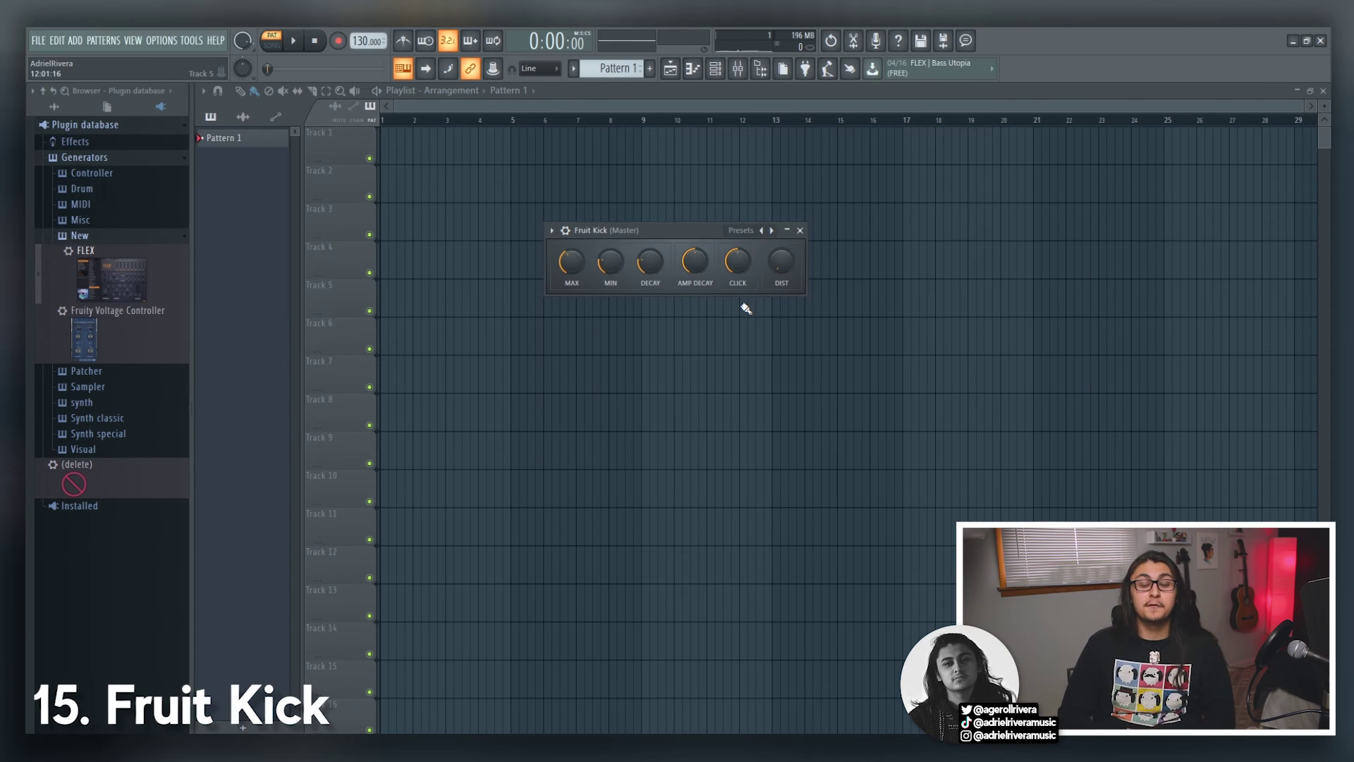
key(q)
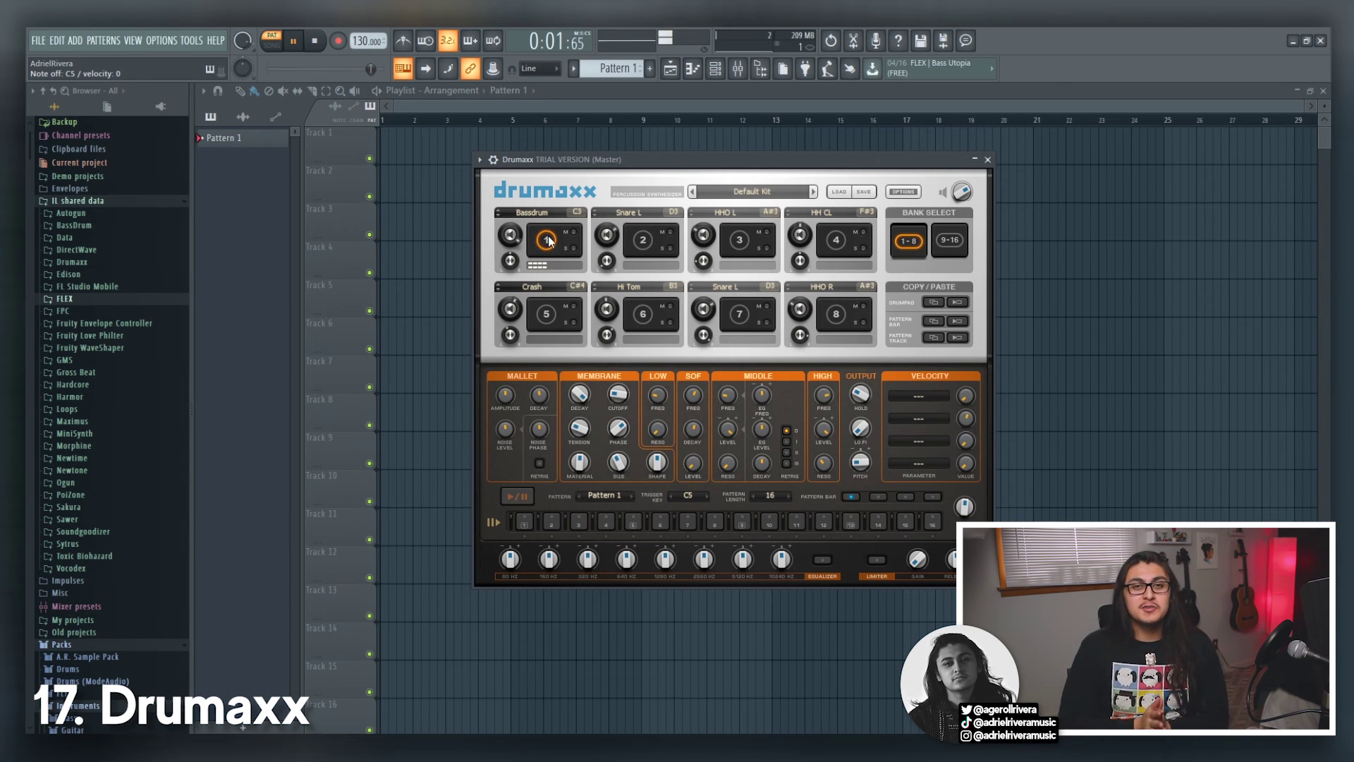
Step: Show Drumaxx pad 2, morph DrumSynth Live's 808 Tom H toward 808 Bongo H (C2), then stop playback
click(643, 241)
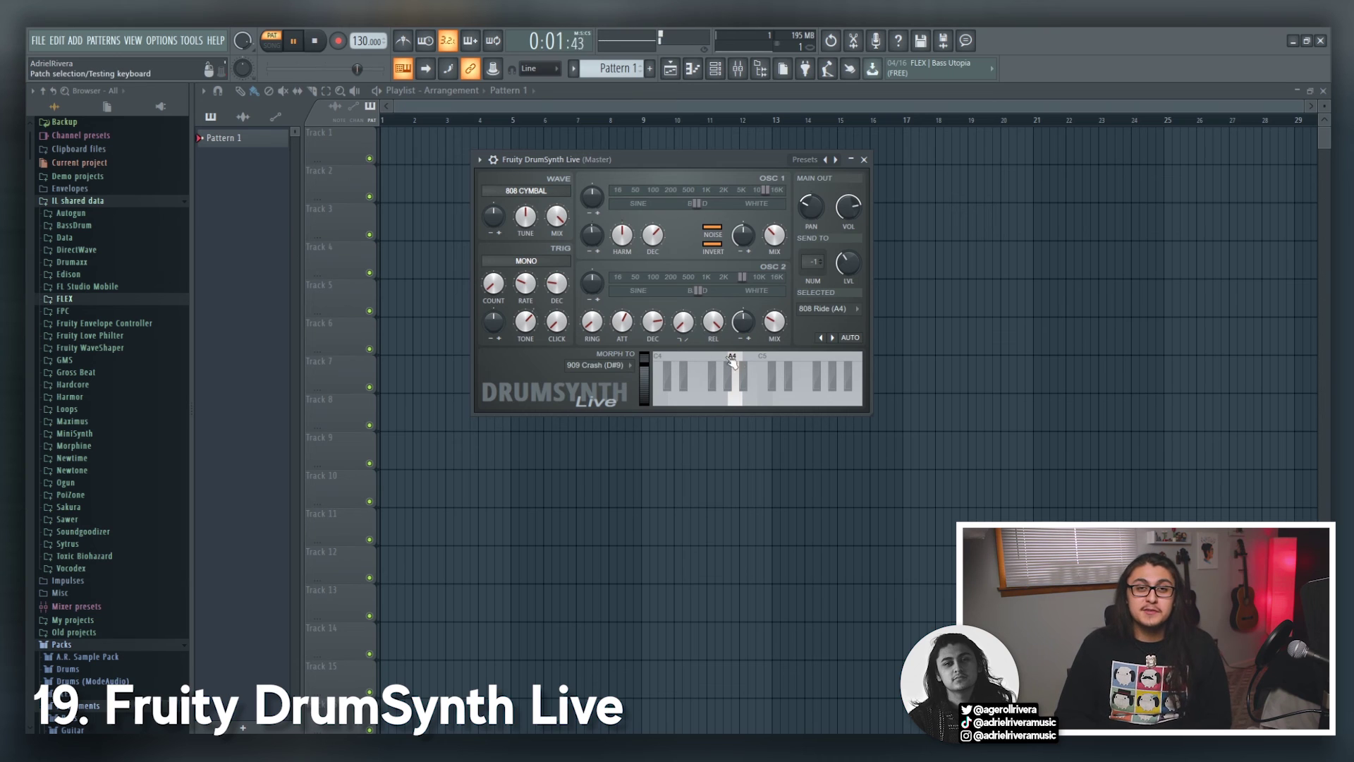
click(765, 358)
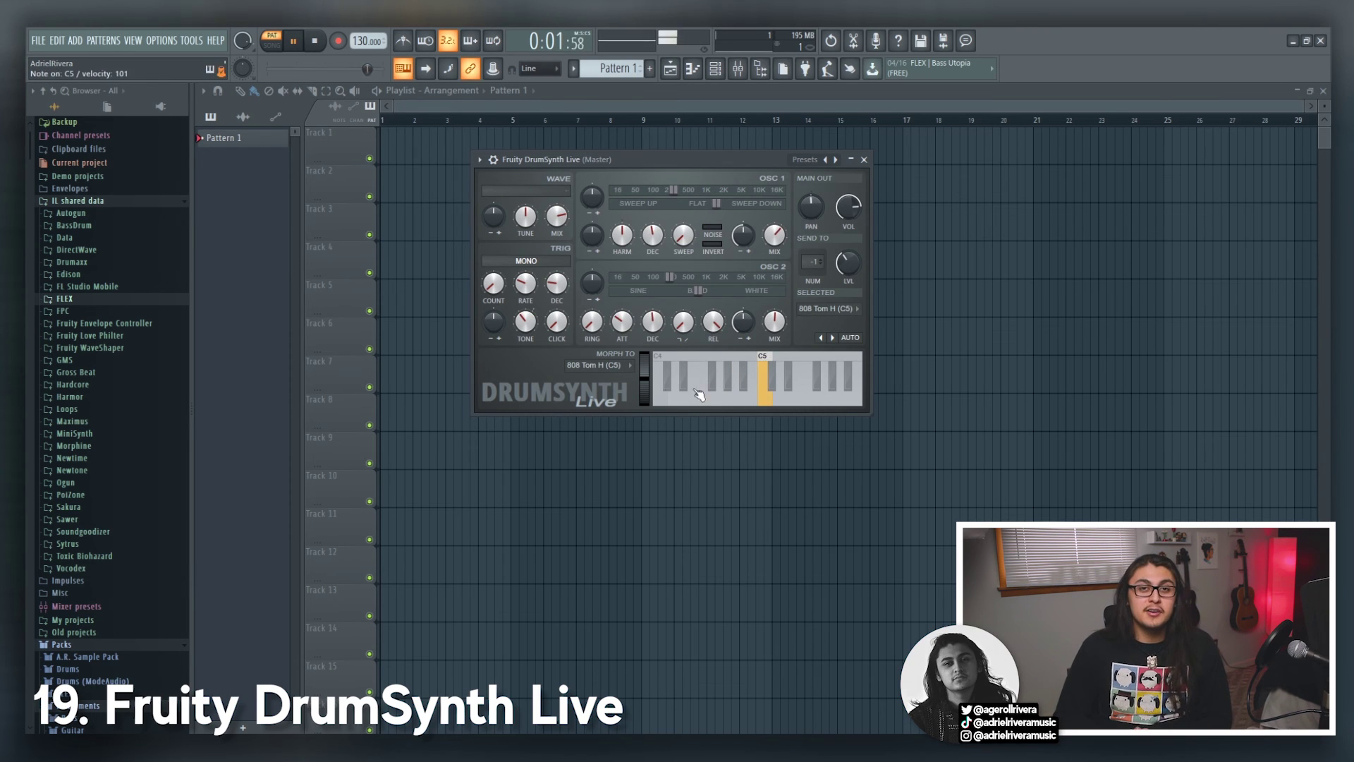
click(594, 365)
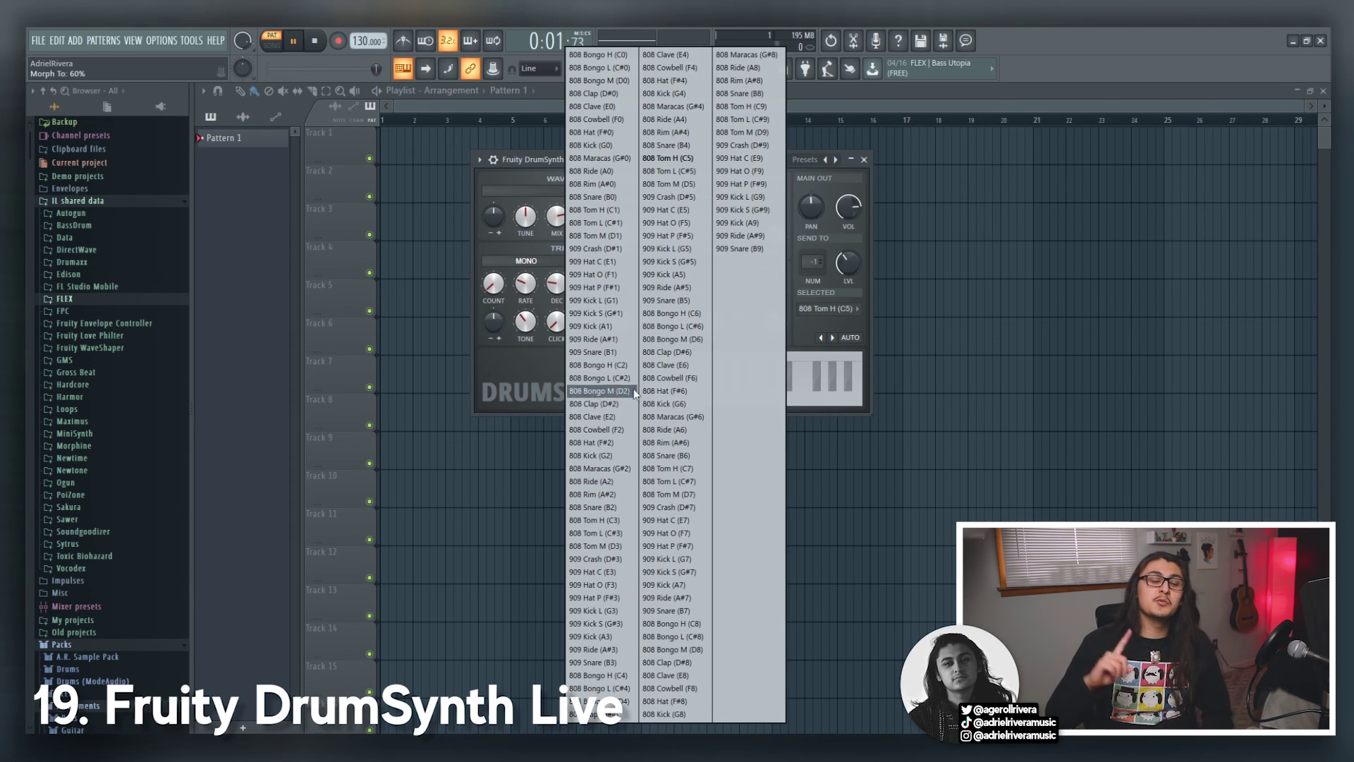
click(622, 364)
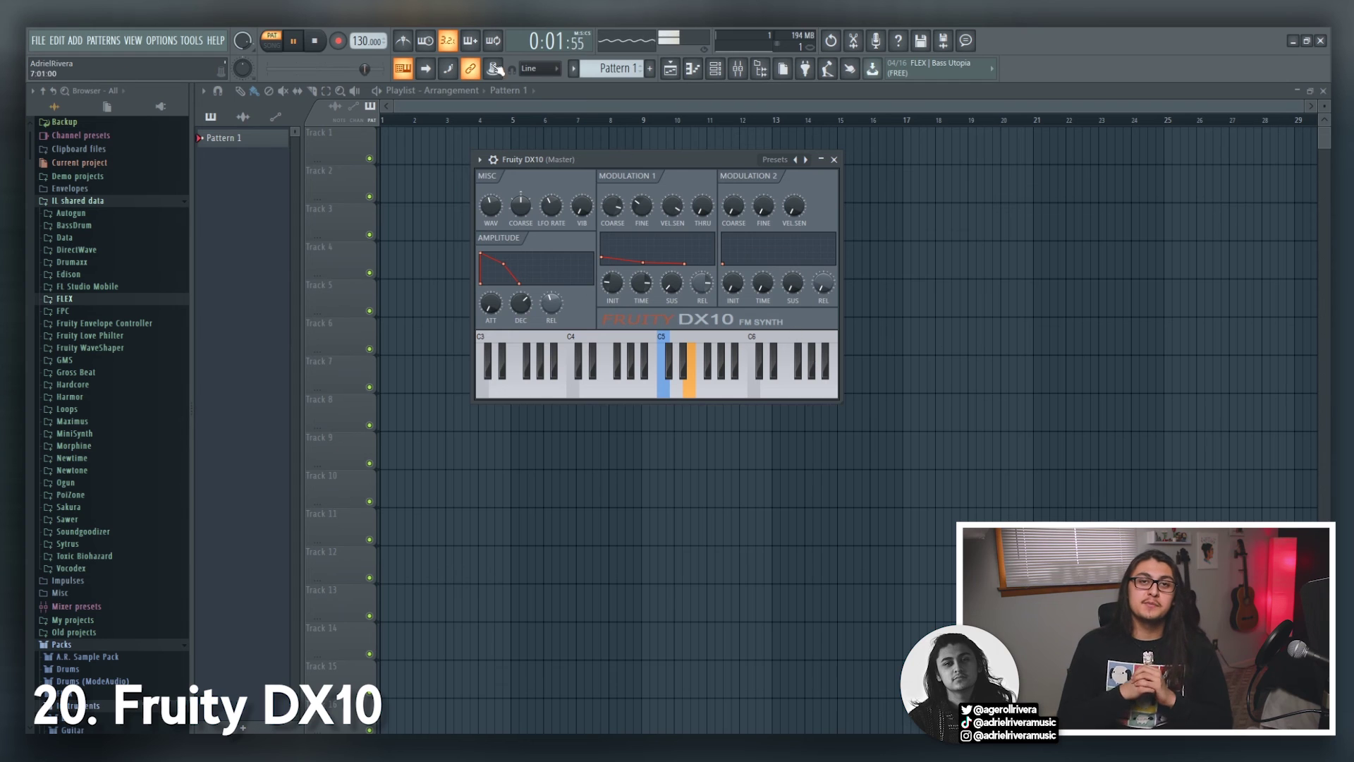
click(316, 42)
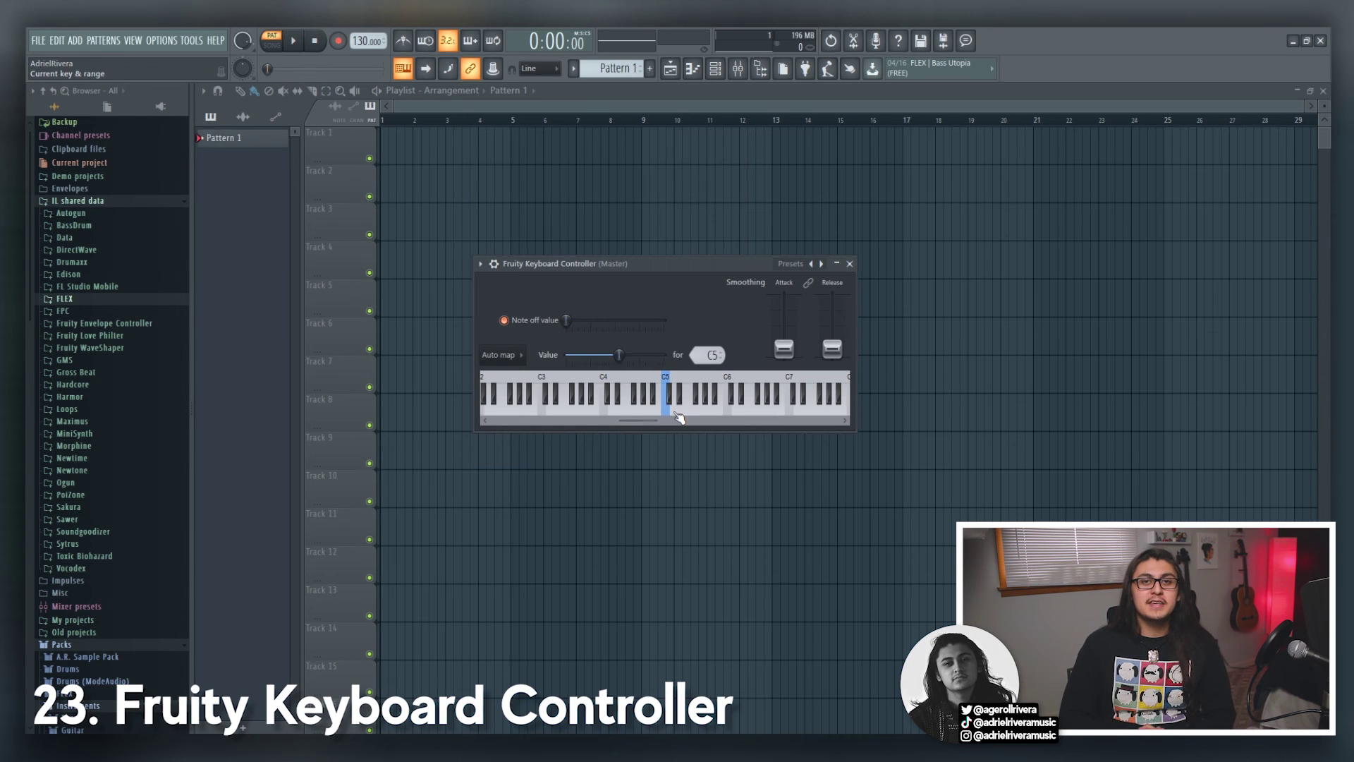
Step: Sweep notes on the keyboard controller and reposition the Fruity Slicer and Soundfont Player windows
click(640, 409)
mouse_move(638, 409)
mouse_down()
mouse_move(660, 409)
mouse_move(604, 405)
mouse_move(714, 395)
mouse_move(656, 395)
mouse_up()
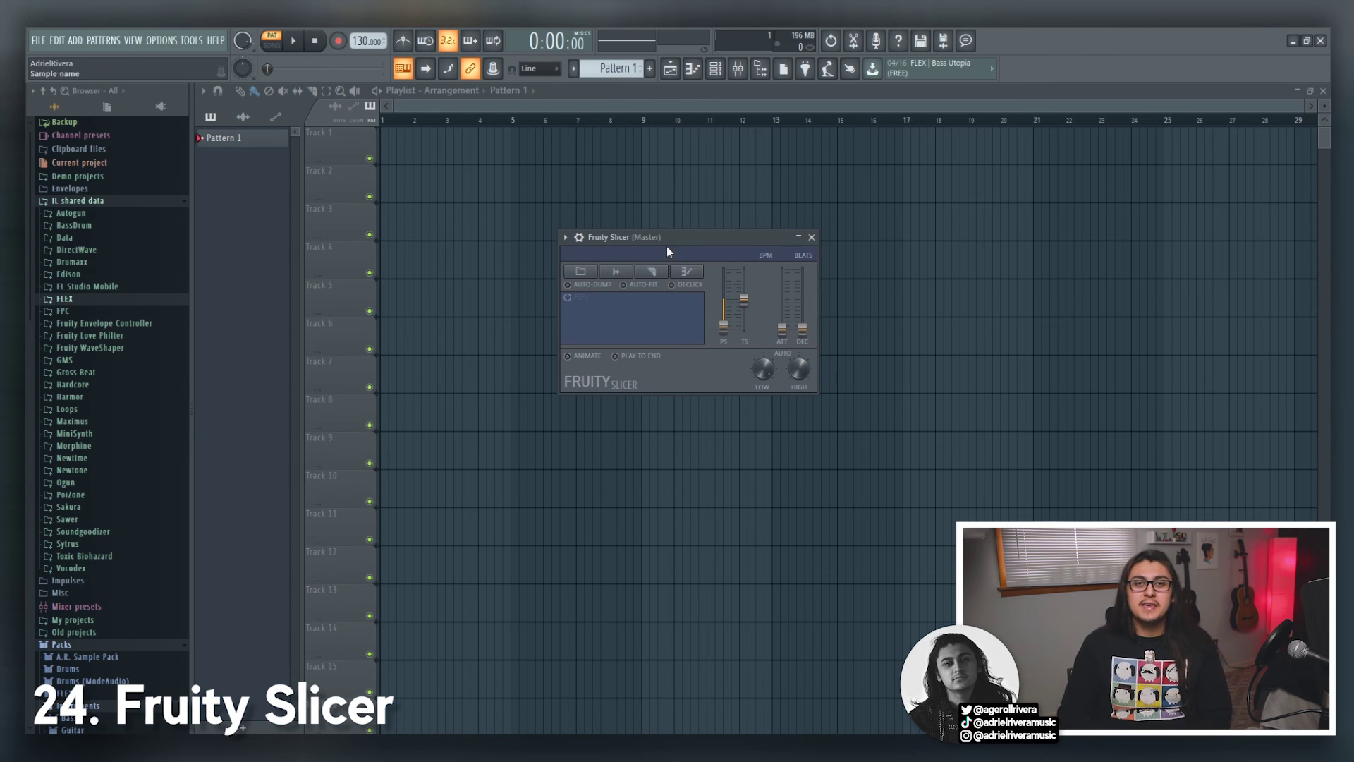
drag(668, 252, 660, 312)
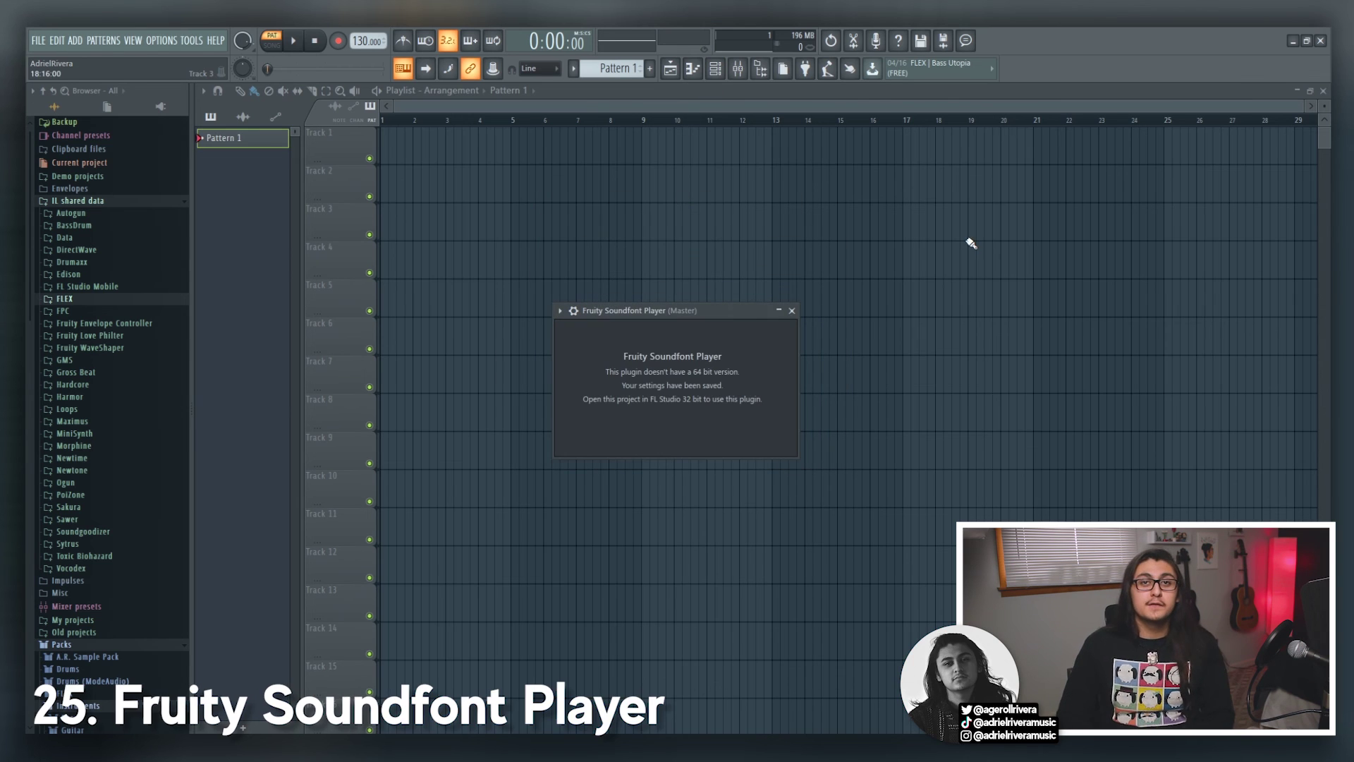
drag(737, 314, 734, 266)
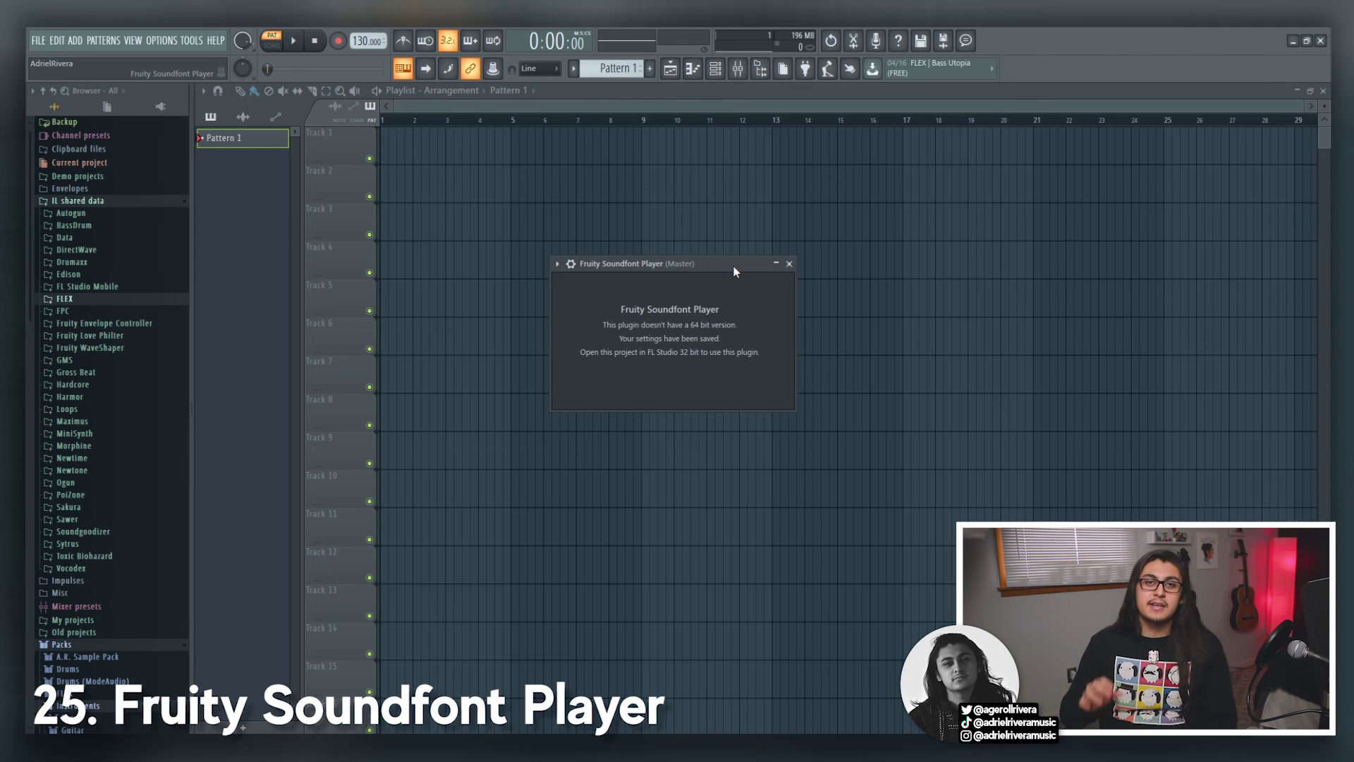
drag(734, 265, 819, 283)
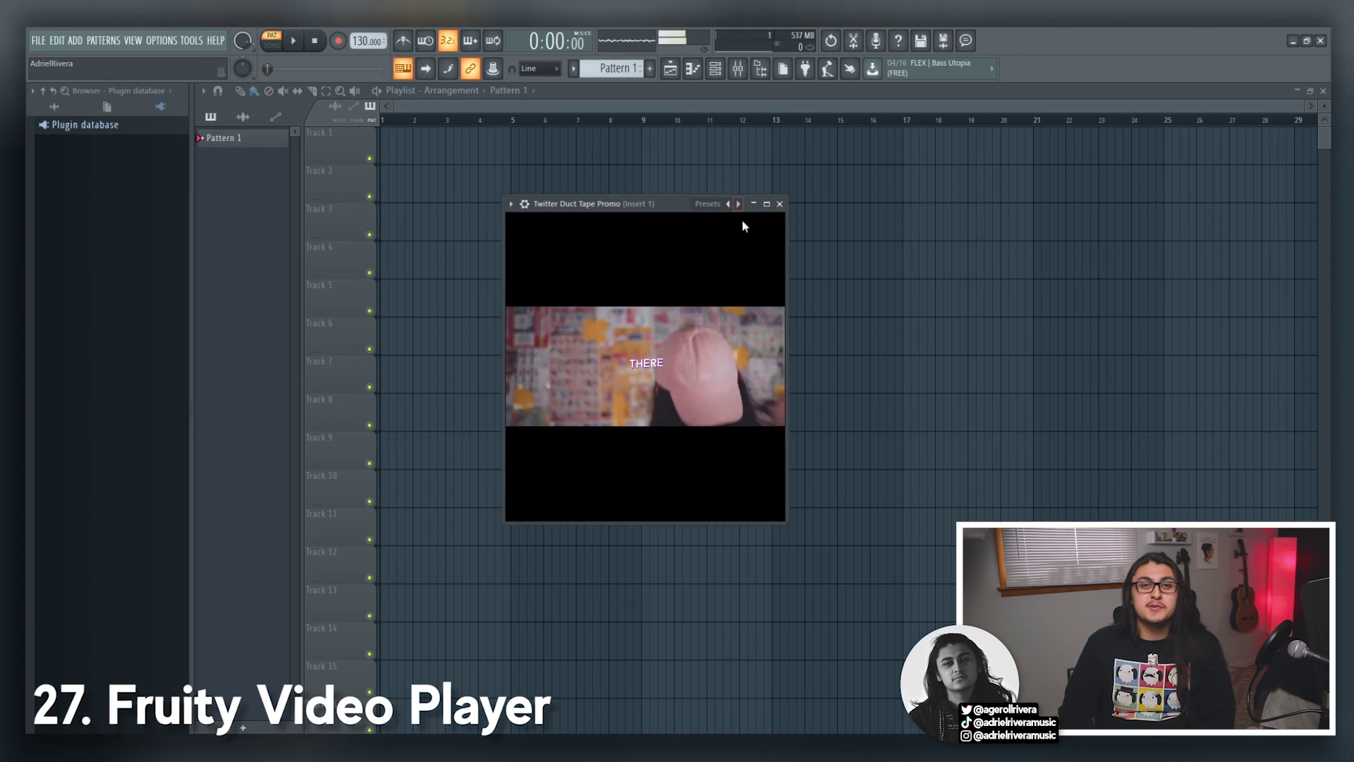
Step: Widen the Video Player window and accept the Voltage Controller's speaker-safety warning
drag(785, 263, 1217, 255)
drag(970, 205, 885, 230)
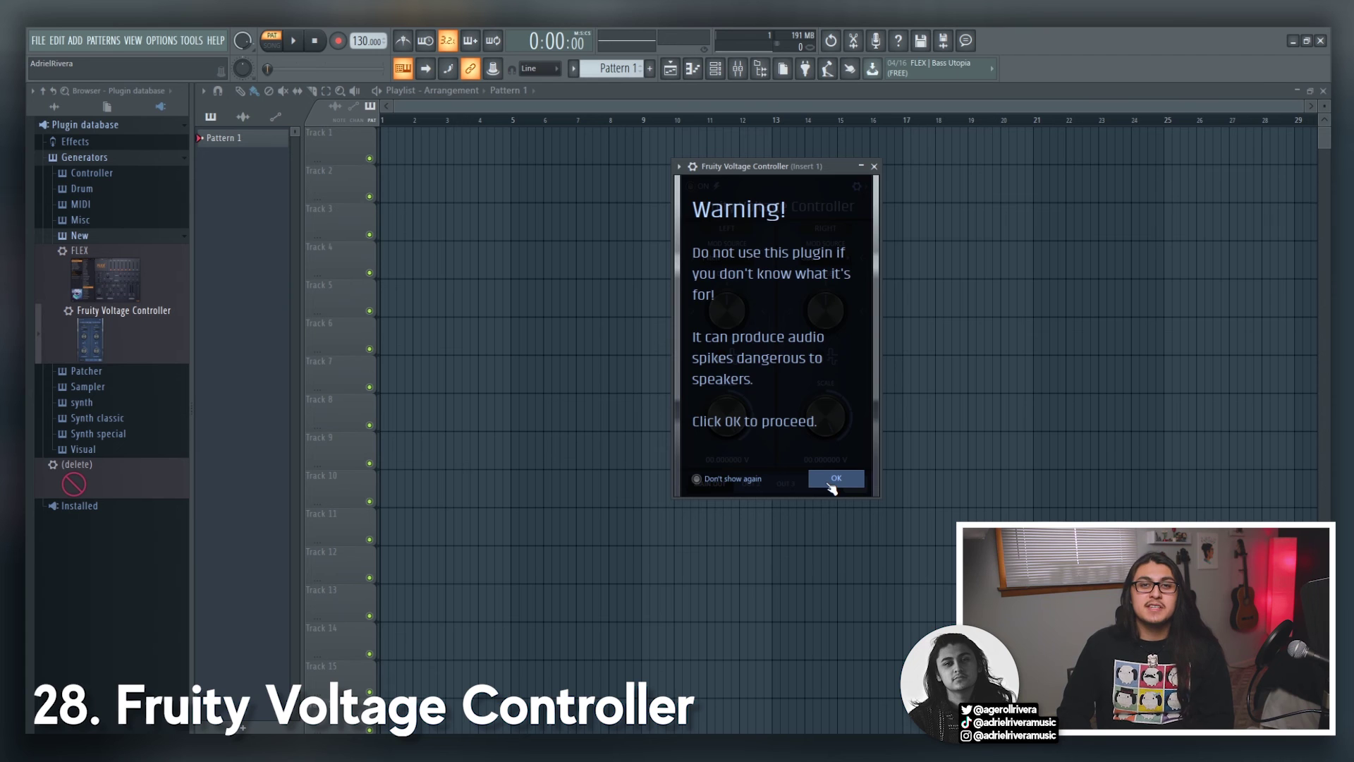
click(831, 481)
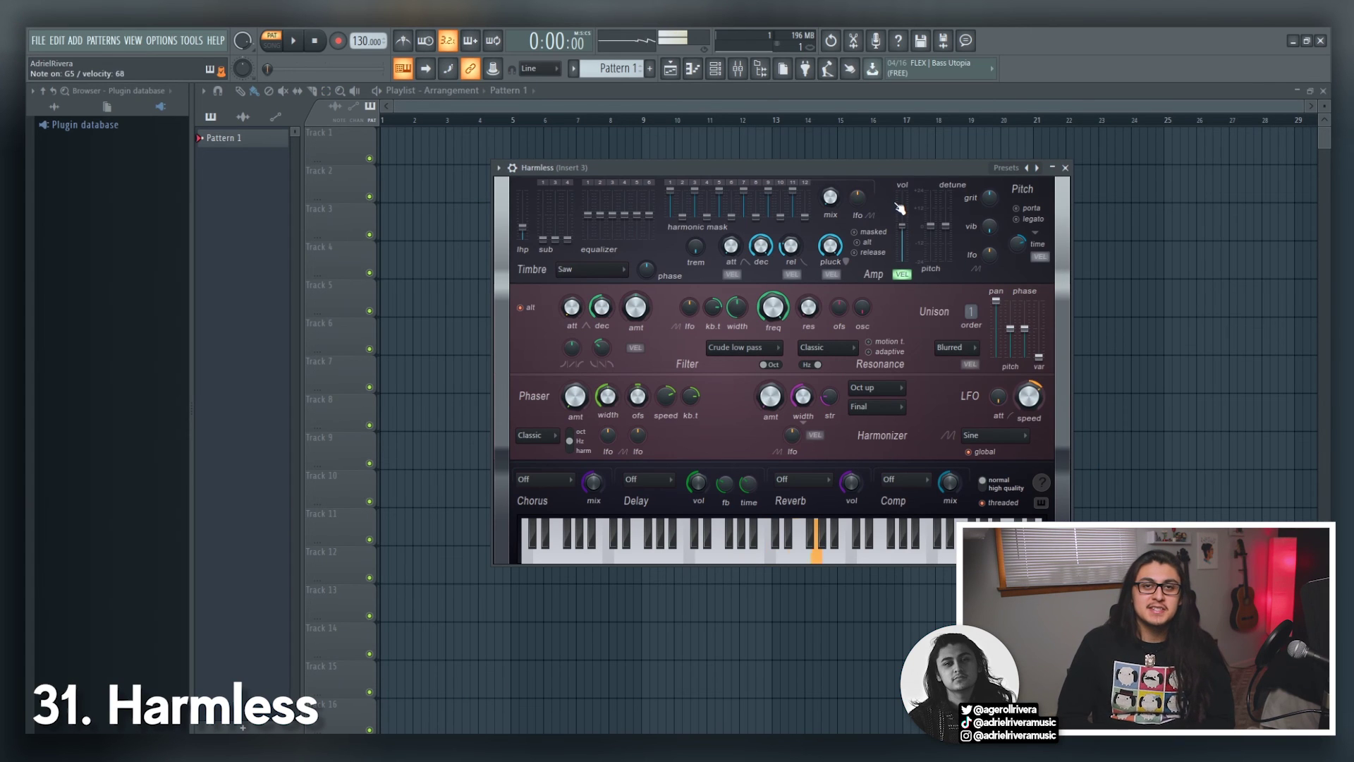
Step: Lower Harmless's filter frequency and turn off MIDI Out's pan, volume and pitch sending
drag(767, 313, 768, 360)
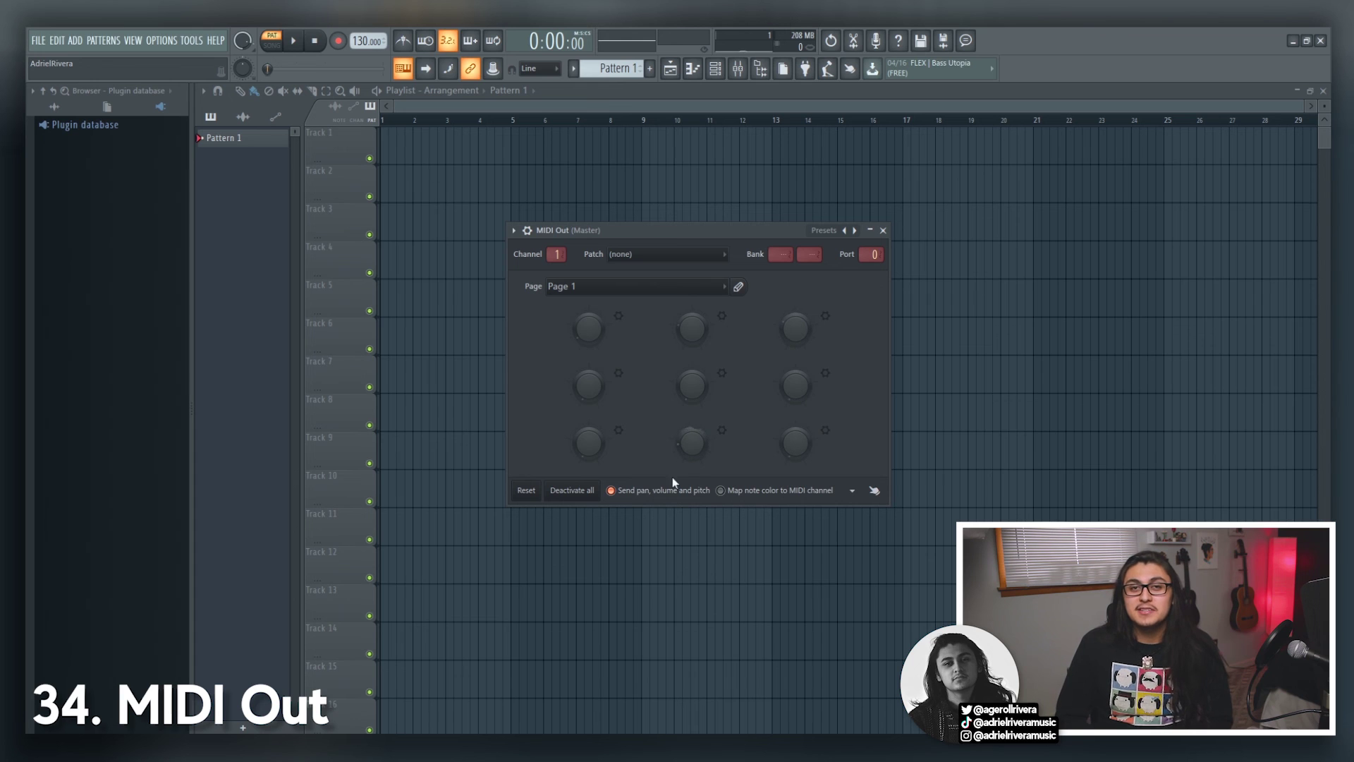
click(639, 492)
click(739, 491)
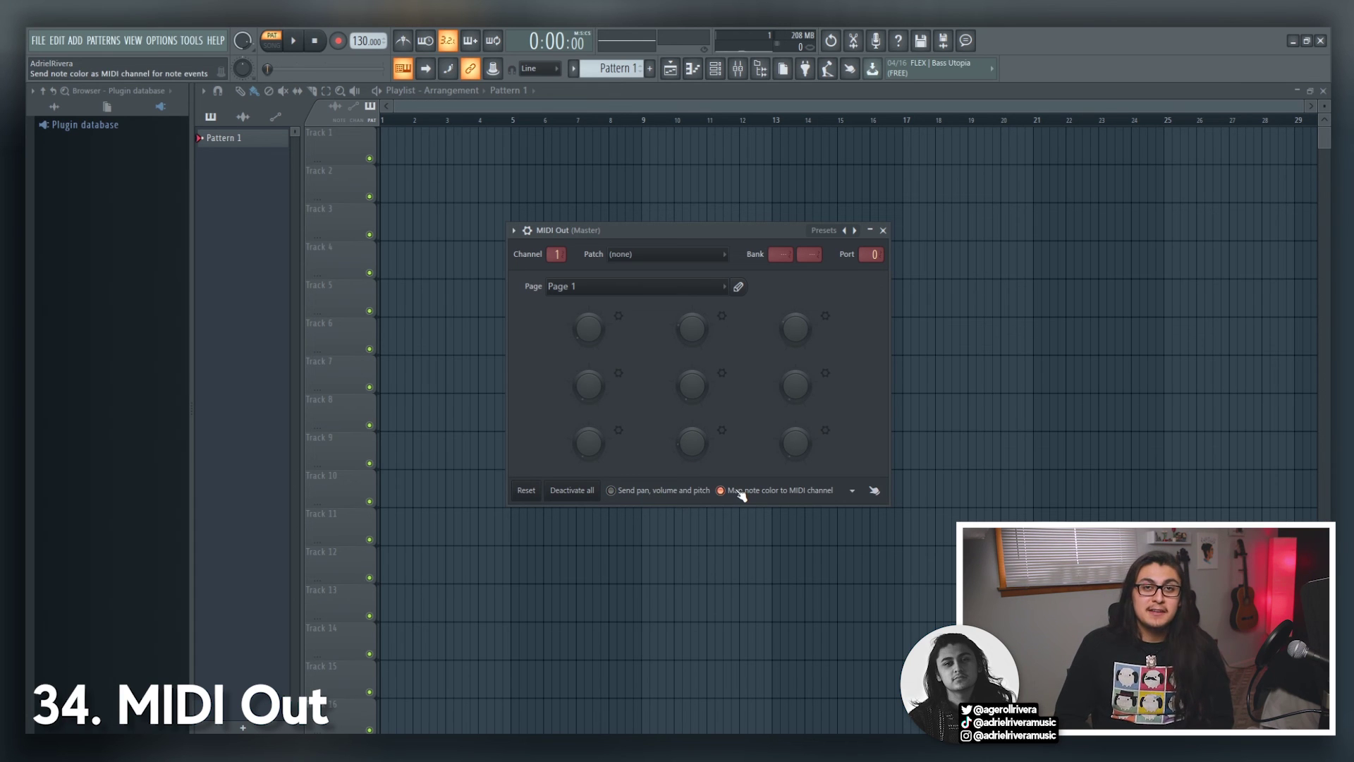
click(740, 493)
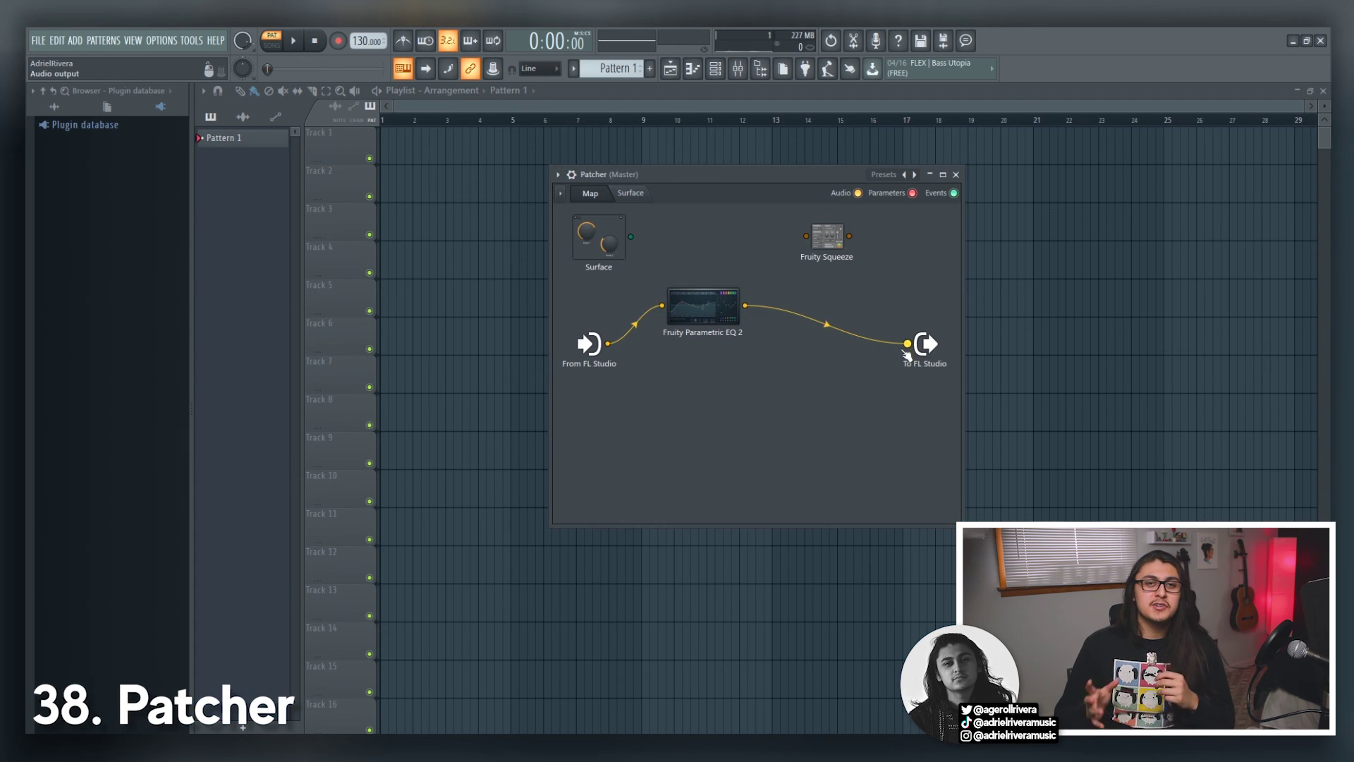
Step: Wire a Fruity Limiter between the Patcher's EQ and FL Studio output, then lower Plucked!'s Color
mouse_move(910, 344)
mouse_down()
mouse_move(808, 236)
mouse_move(855, 266)
mouse_move(905, 345)
mouse_up()
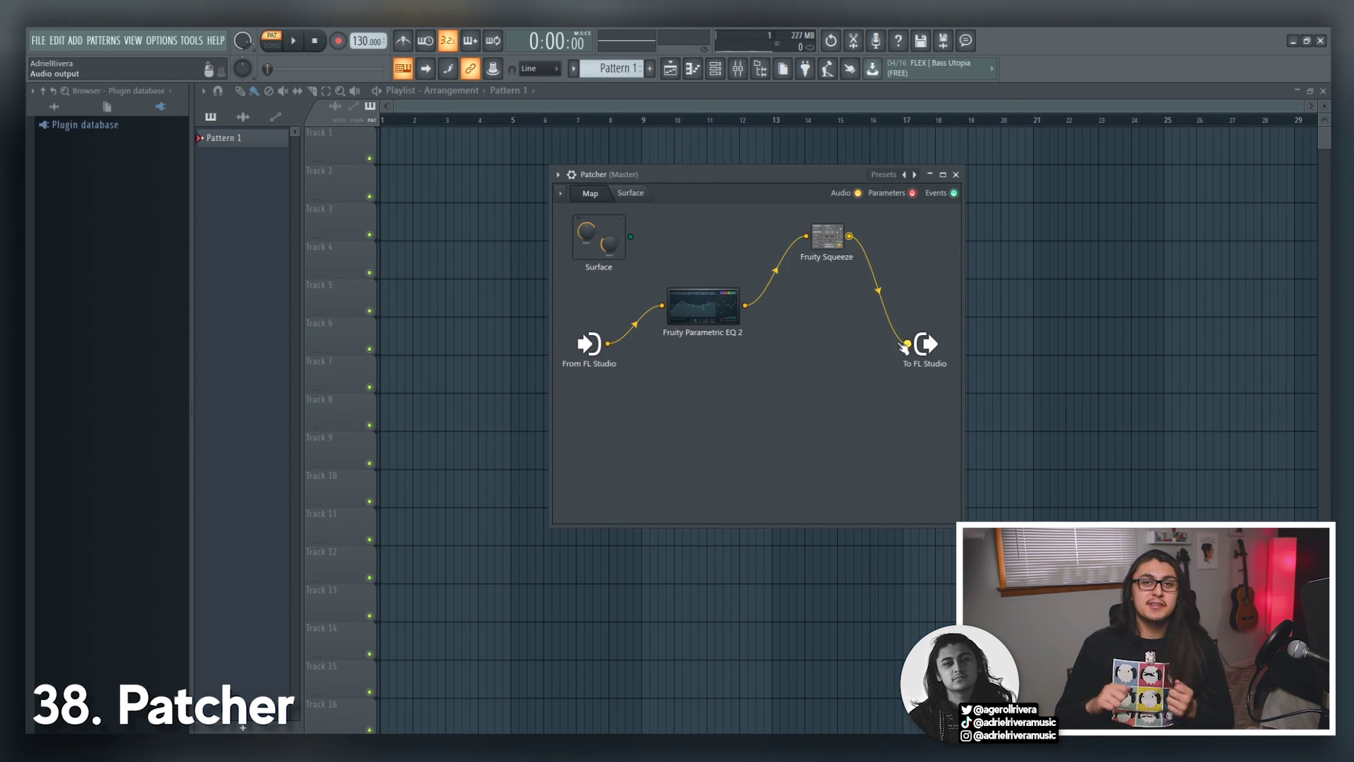
right_click(828, 450)
mouse_move(865, 469)
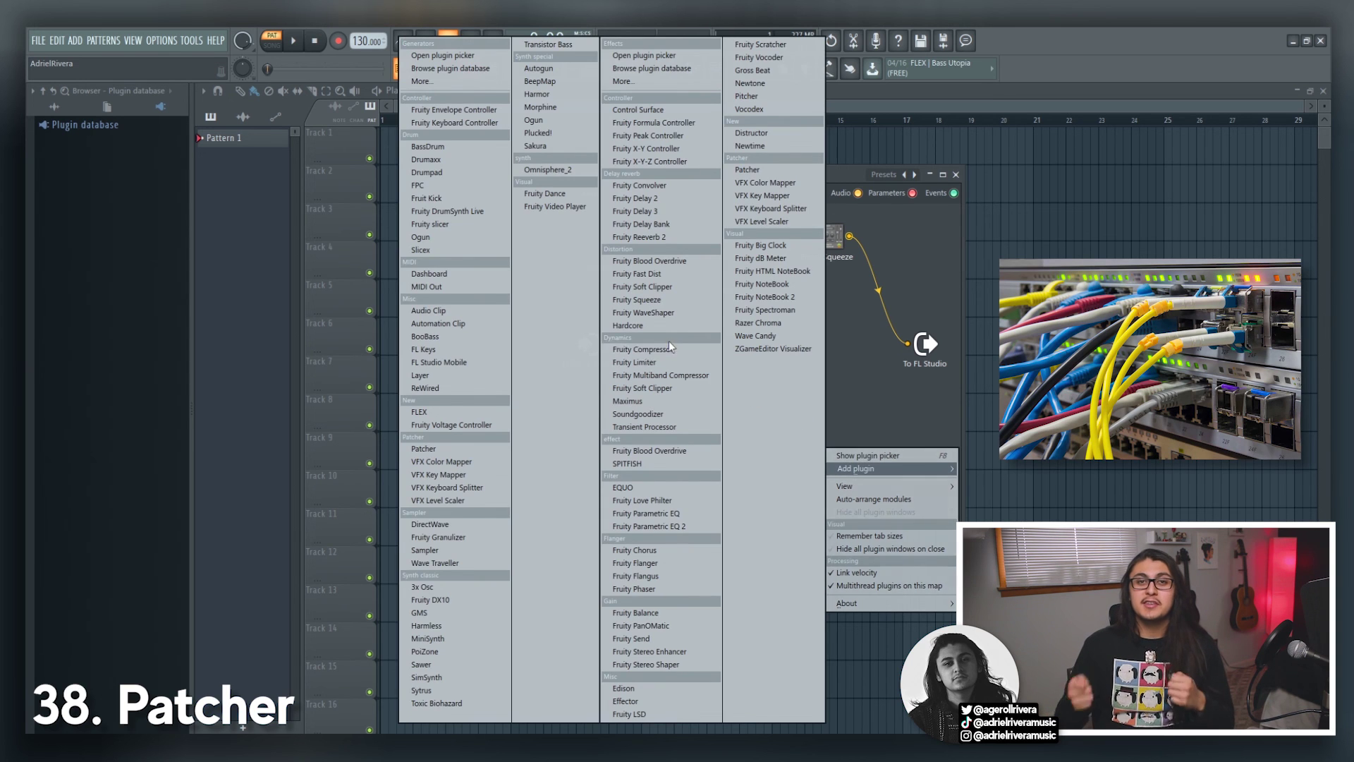
click(669, 362)
drag(712, 339, 794, 357)
drag(745, 305, 759, 358)
drag(841, 358, 806, 359)
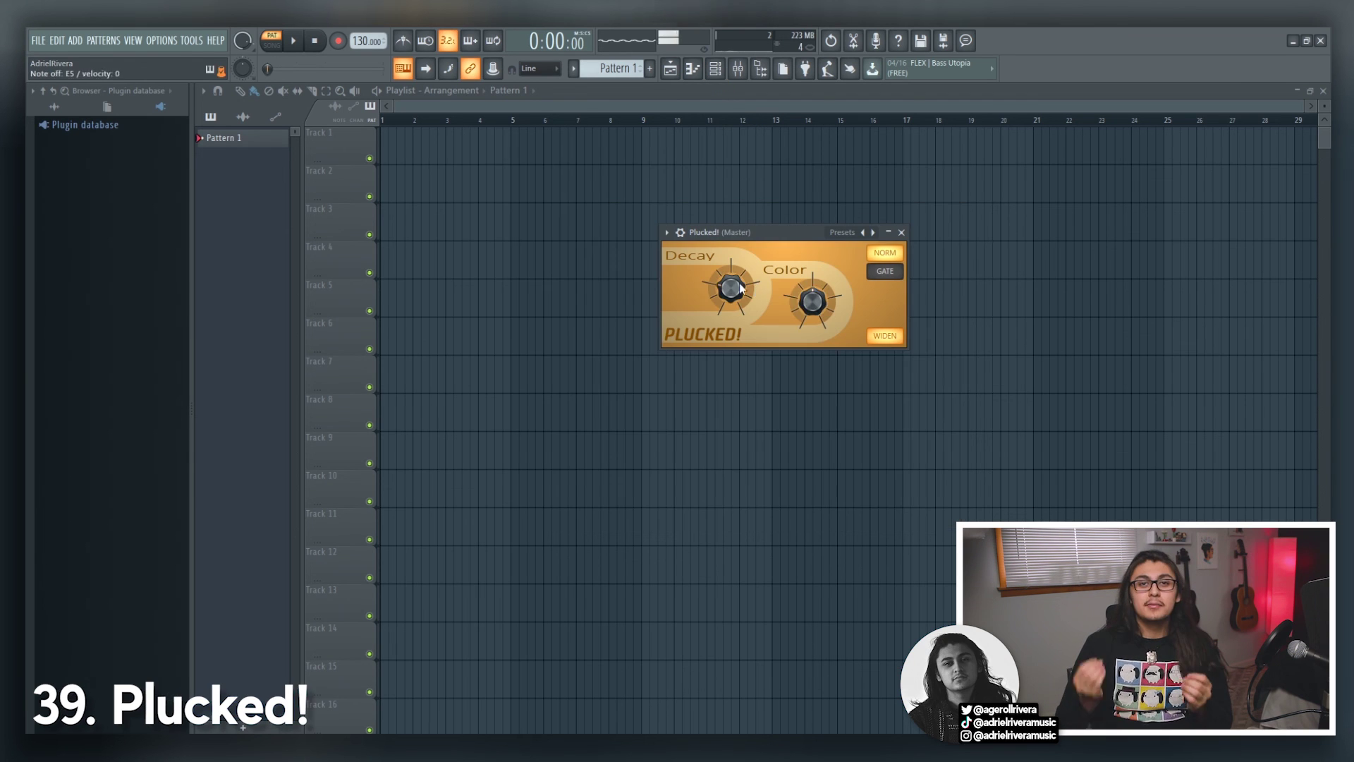
mouse_move(811, 303)
mouse_down()
mouse_move(811, 319)
mouse_move(811, 300)
mouse_up()
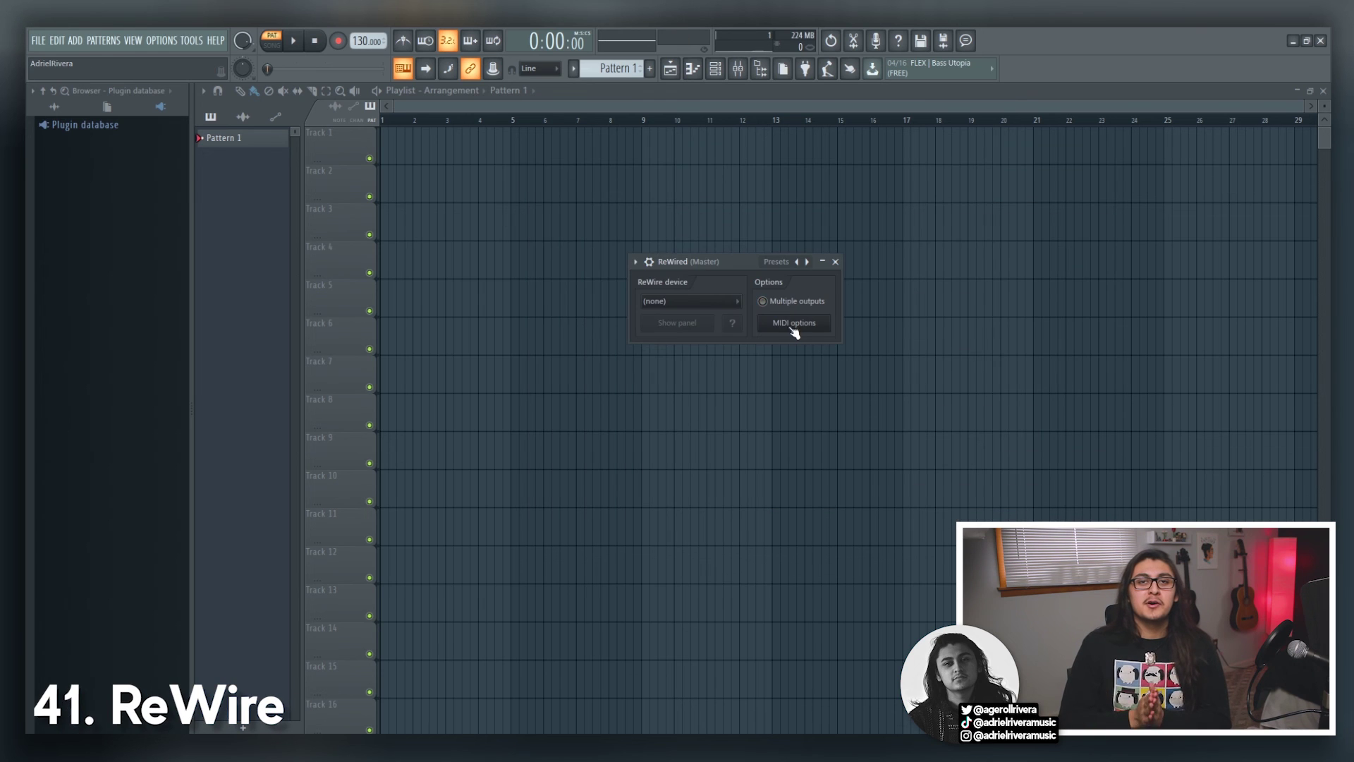
Step: Open and close ReWire's MIDI options, draw harmonic bars in Sytrus's oscillator, and centre the Wasp window
click(795, 324)
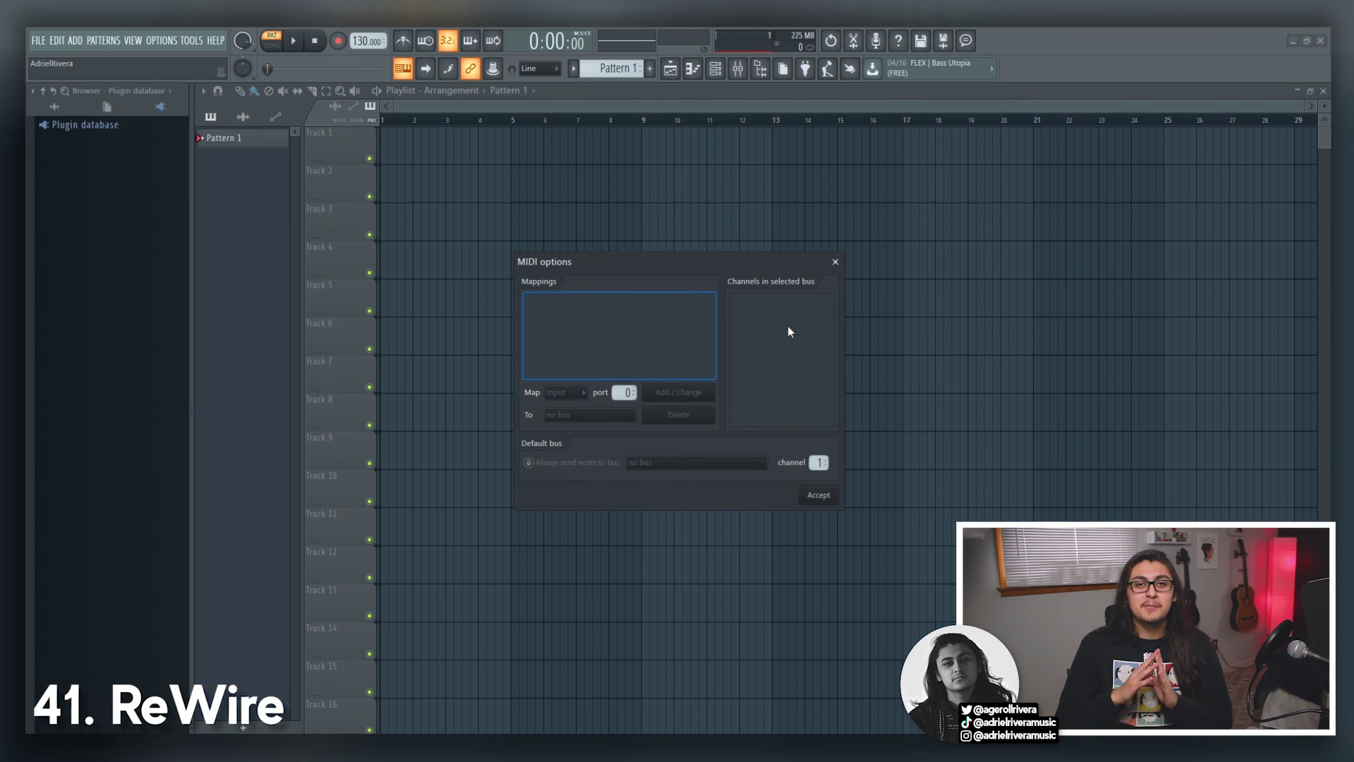
click(835, 262)
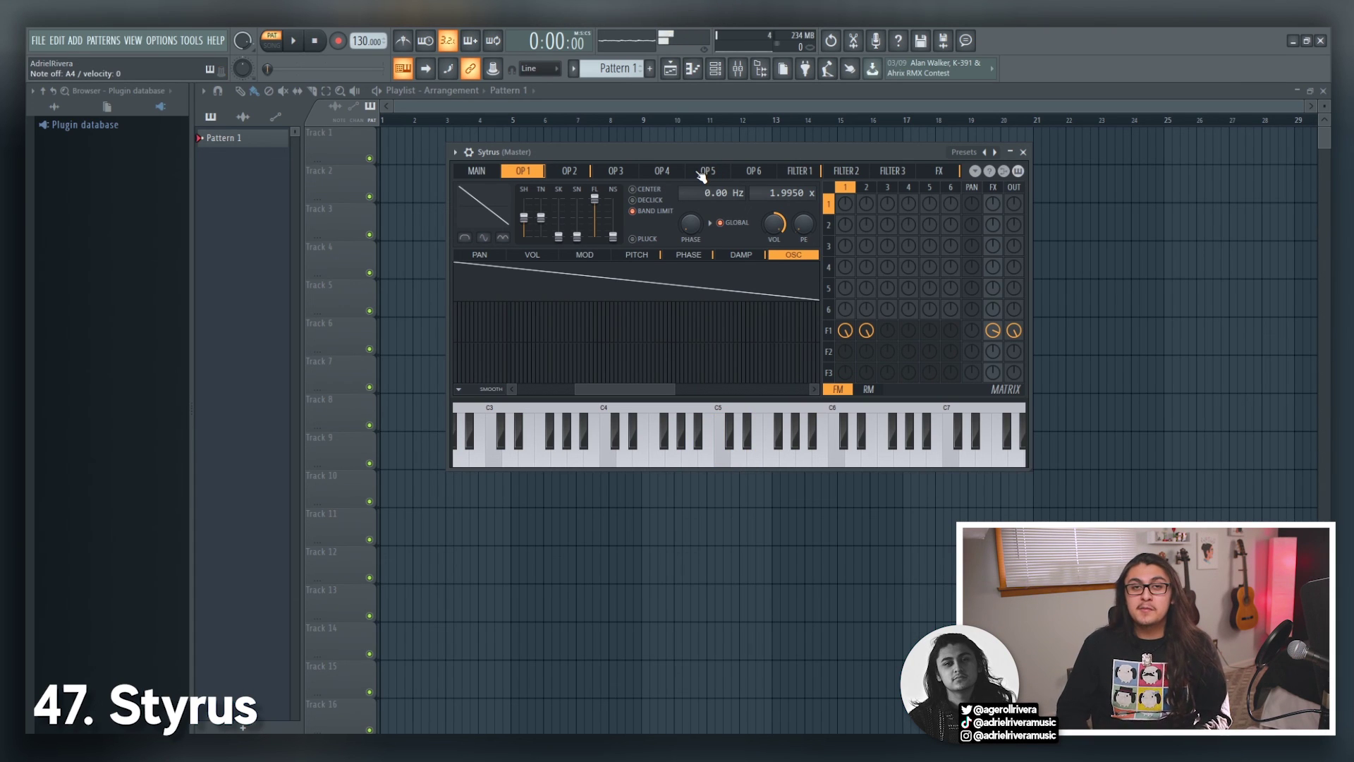
drag(628, 332, 680, 314)
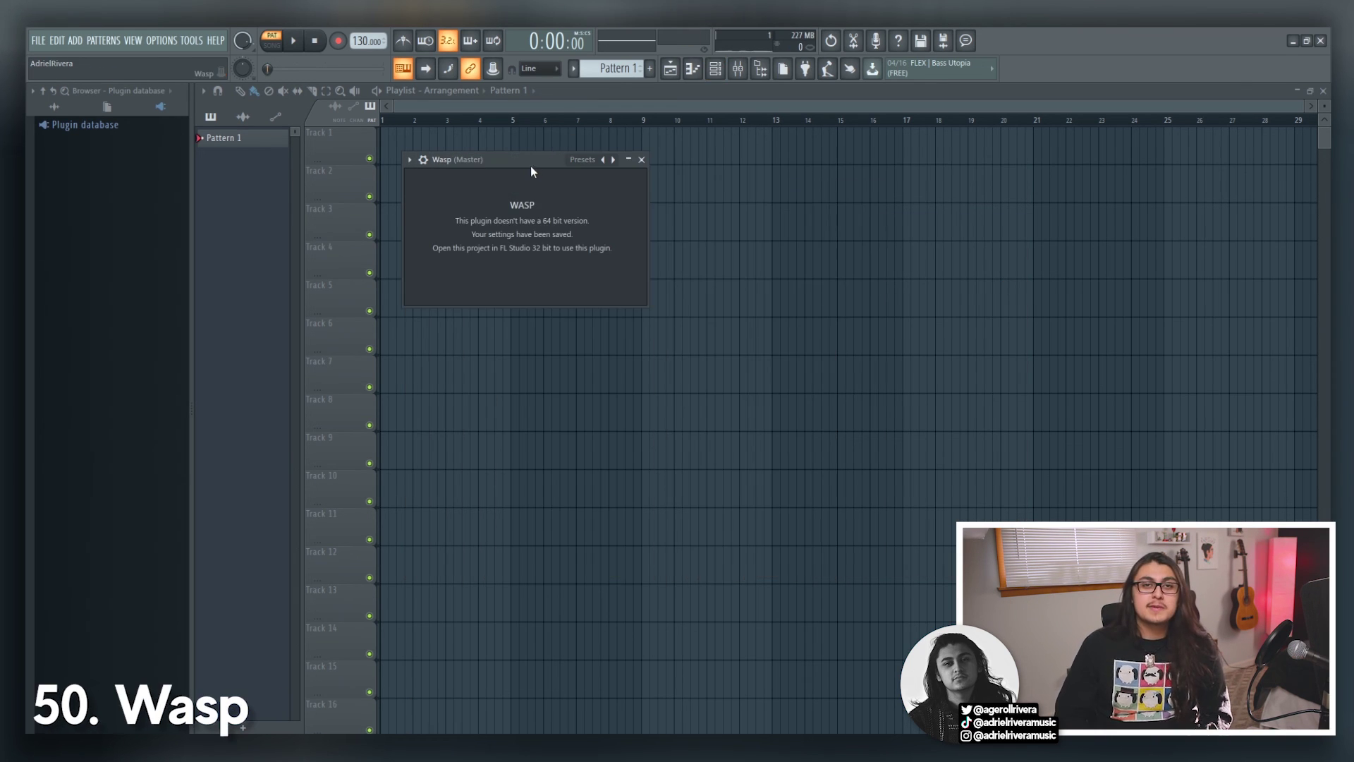
drag(532, 171, 761, 292)
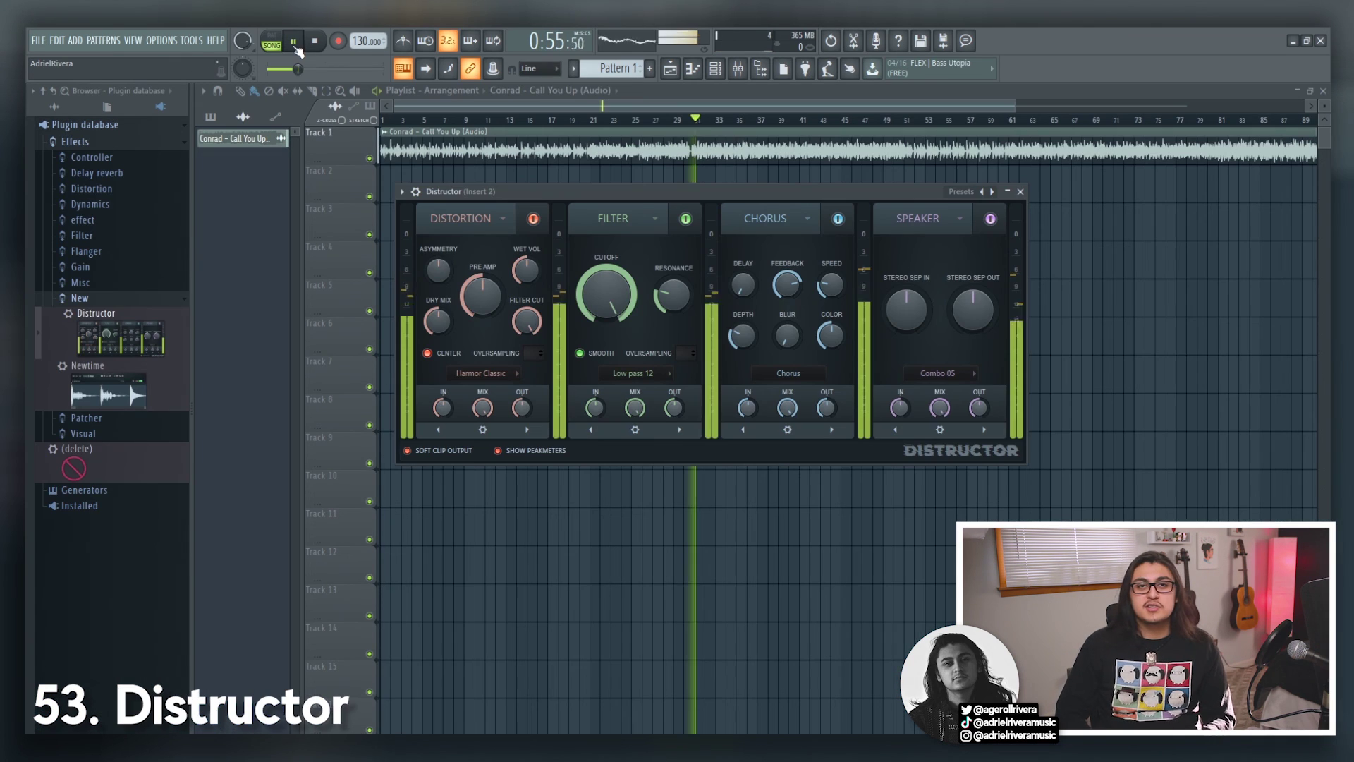
Step: Lower Distructor's cutoff to 71%, sweep Effector, cut EQUO's 250/500 Hz bands, and raise Bass Boost
drag(605, 292, 605, 321)
drag(486, 299, 485, 291)
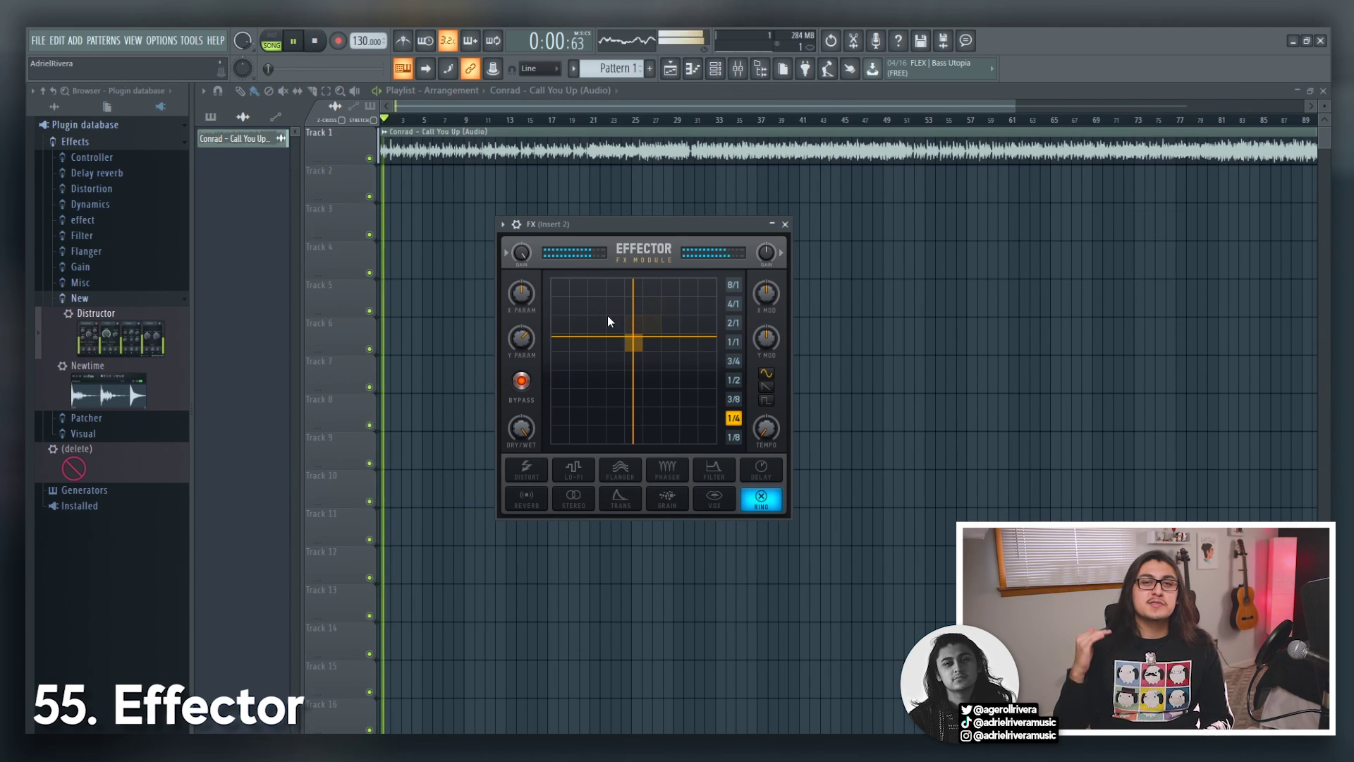
drag(607, 315, 565, 339)
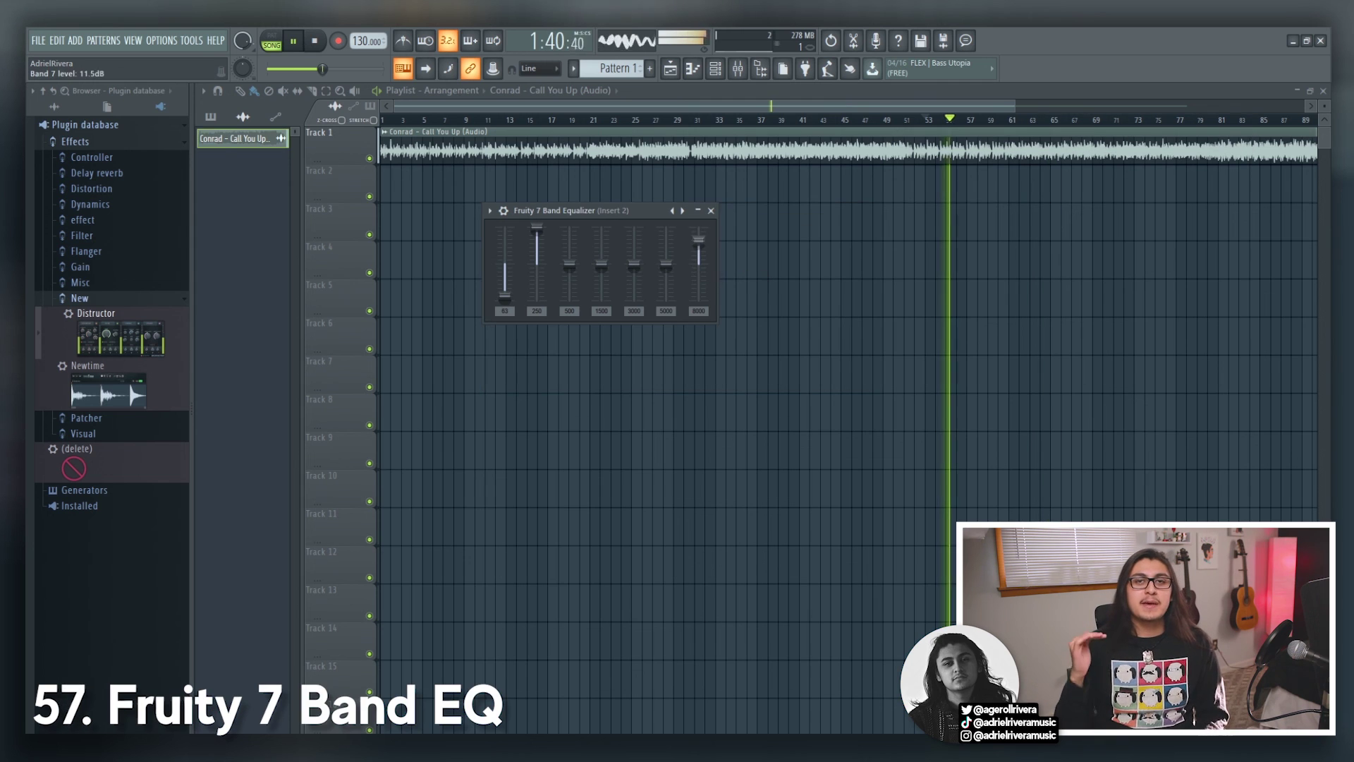
drag(698, 240, 699, 244)
mouse_move(537, 228)
mouse_down()
mouse_move(540, 263)
mouse_move(569, 279)
mouse_move(570, 296)
mouse_up()
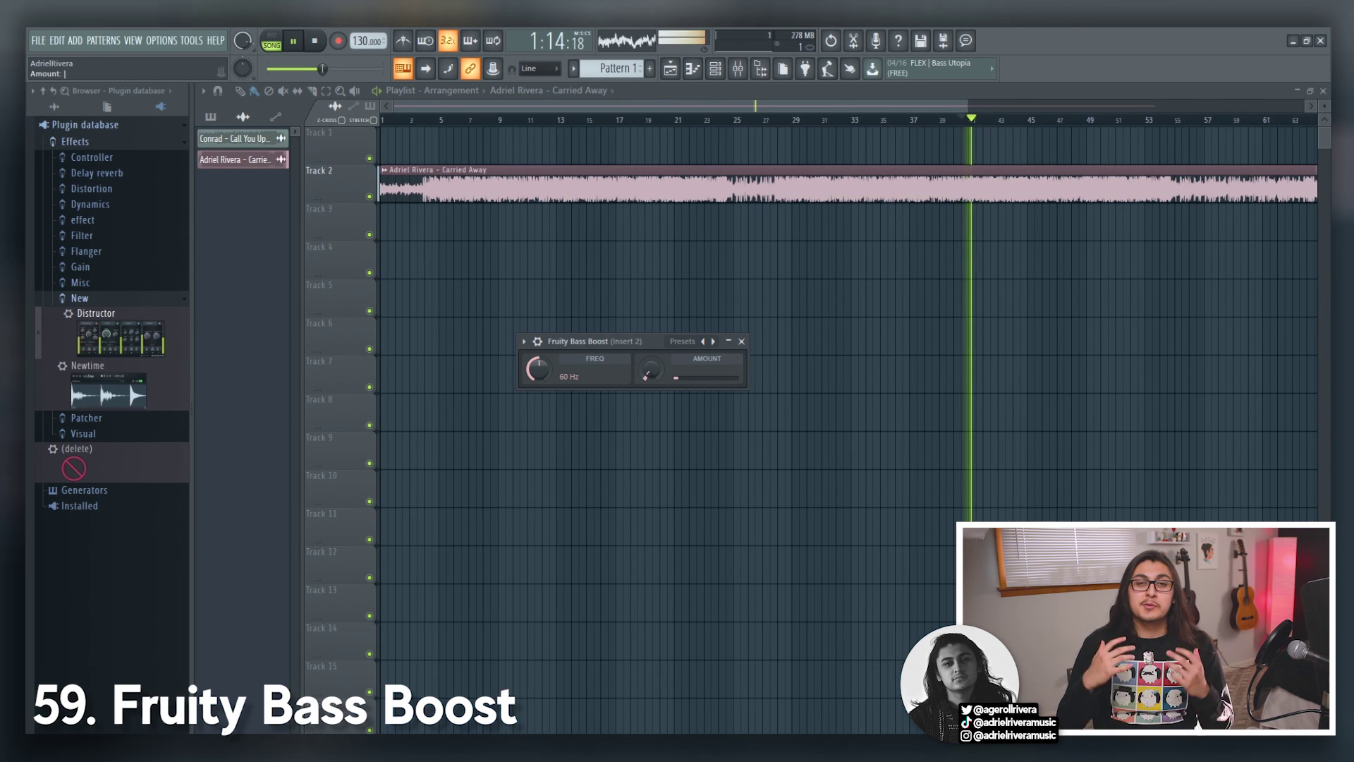
drag(650, 368, 651, 348)
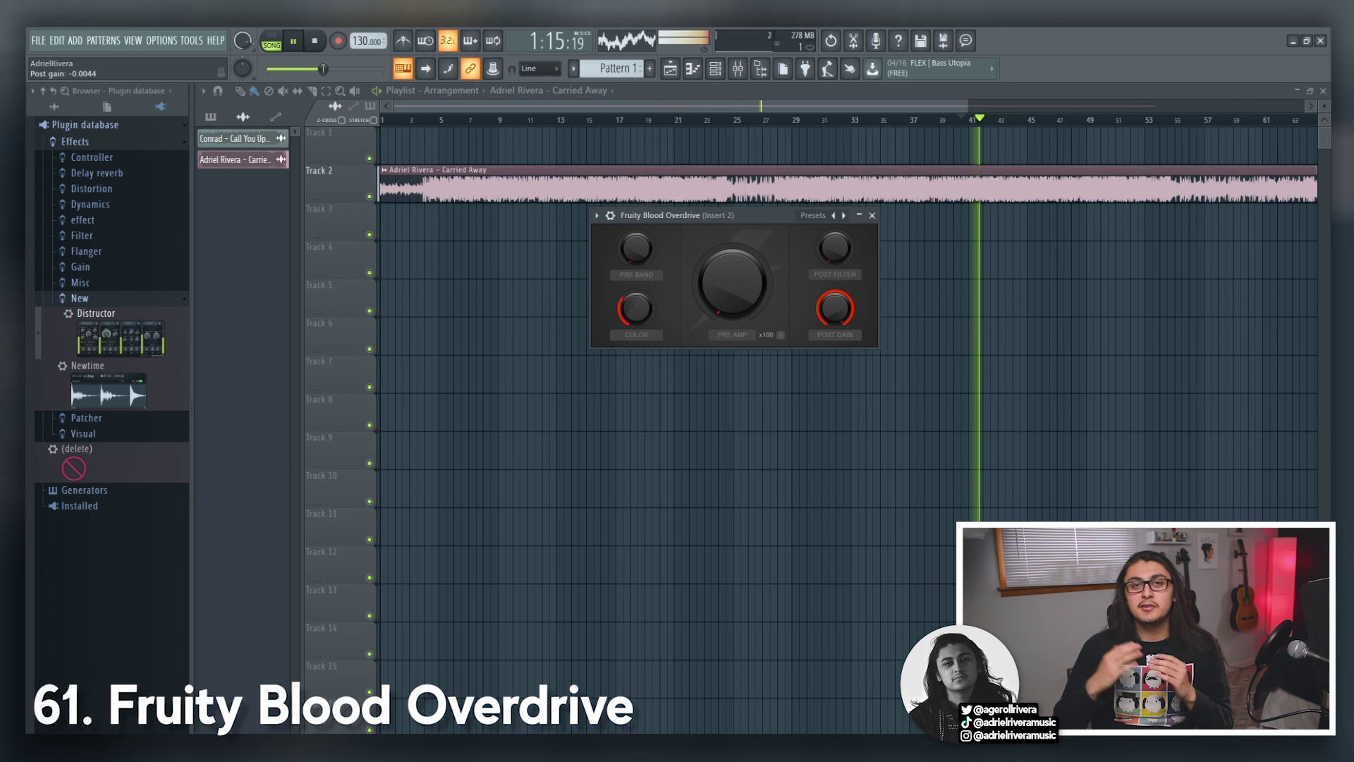
Step: Raise Blood Overdrive's pre amp, set chorus delay 18.76875 ms and depth 1.90600 ms, compressor threshold -14.4 dB
drag(732, 282, 732, 244)
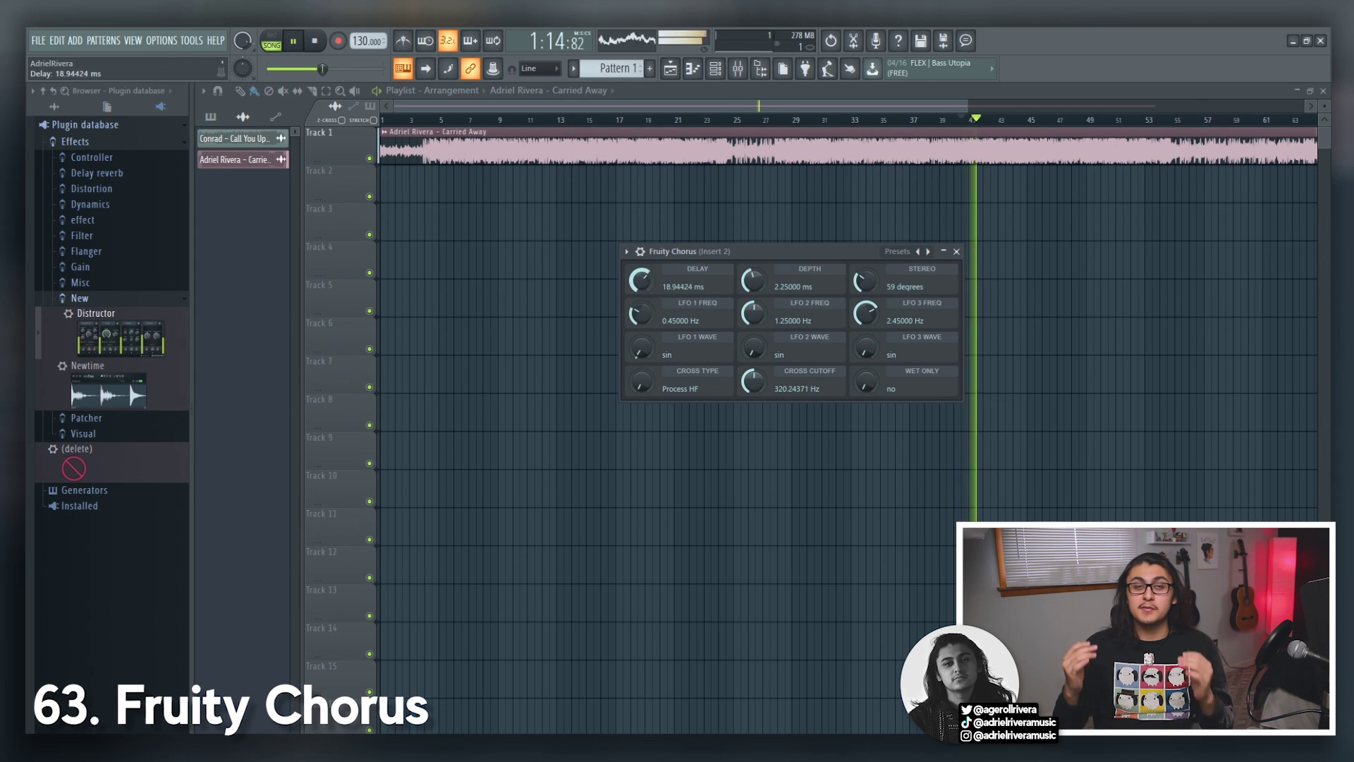
drag(639, 285, 639, 289)
drag(753, 280, 752, 292)
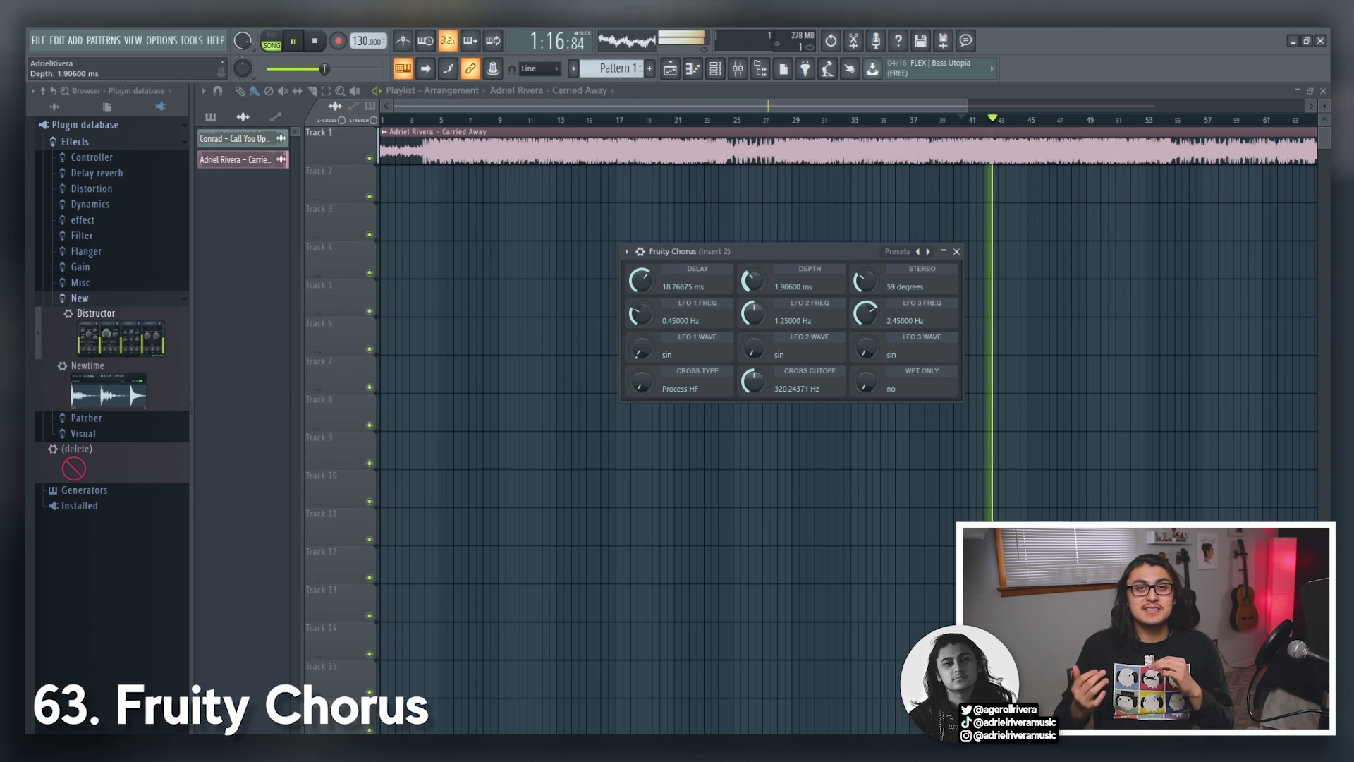
drag(865, 282, 865, 275)
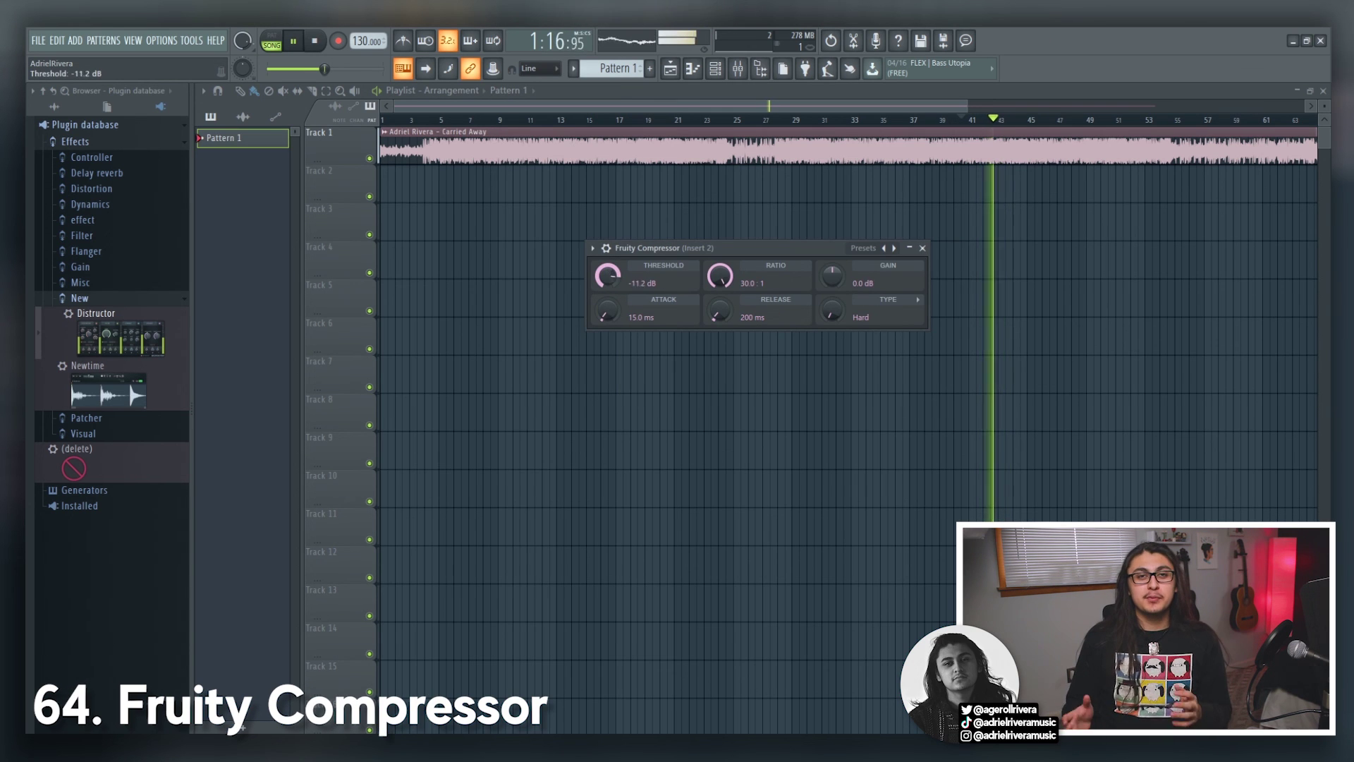
drag(608, 275, 608, 287)
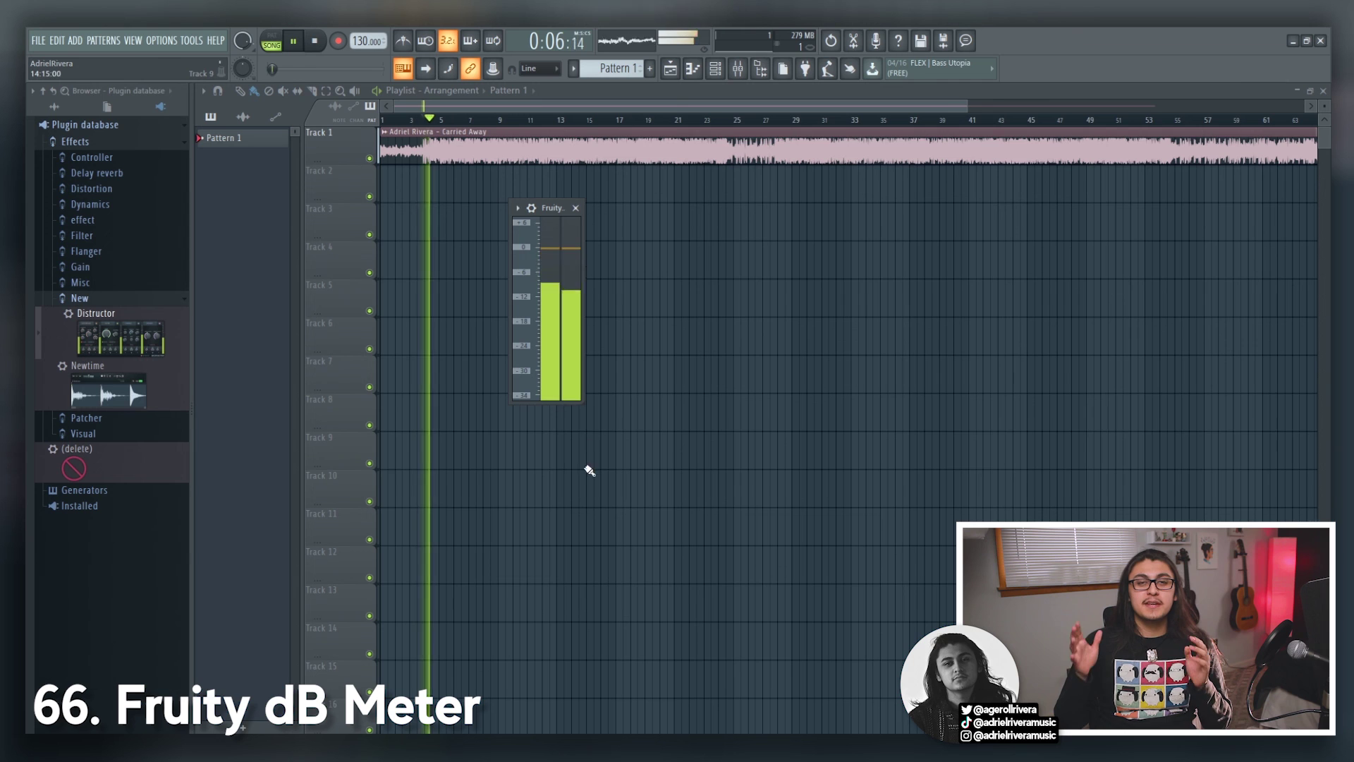
Step: Enlarge the dB meter display, set Delay Bank's dry level to 49%, and raise the flanger's wet level
drag(567, 404, 530, 634)
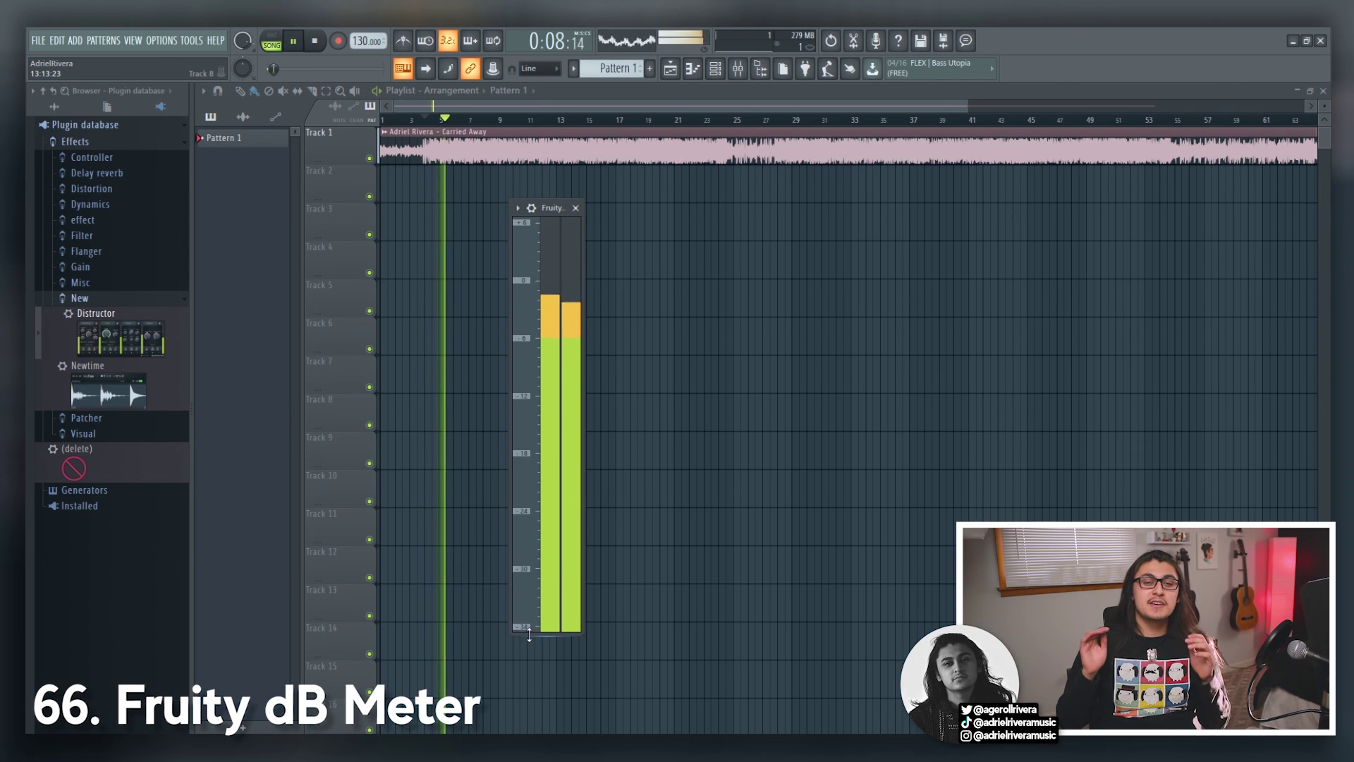
drag(581, 359, 870, 359)
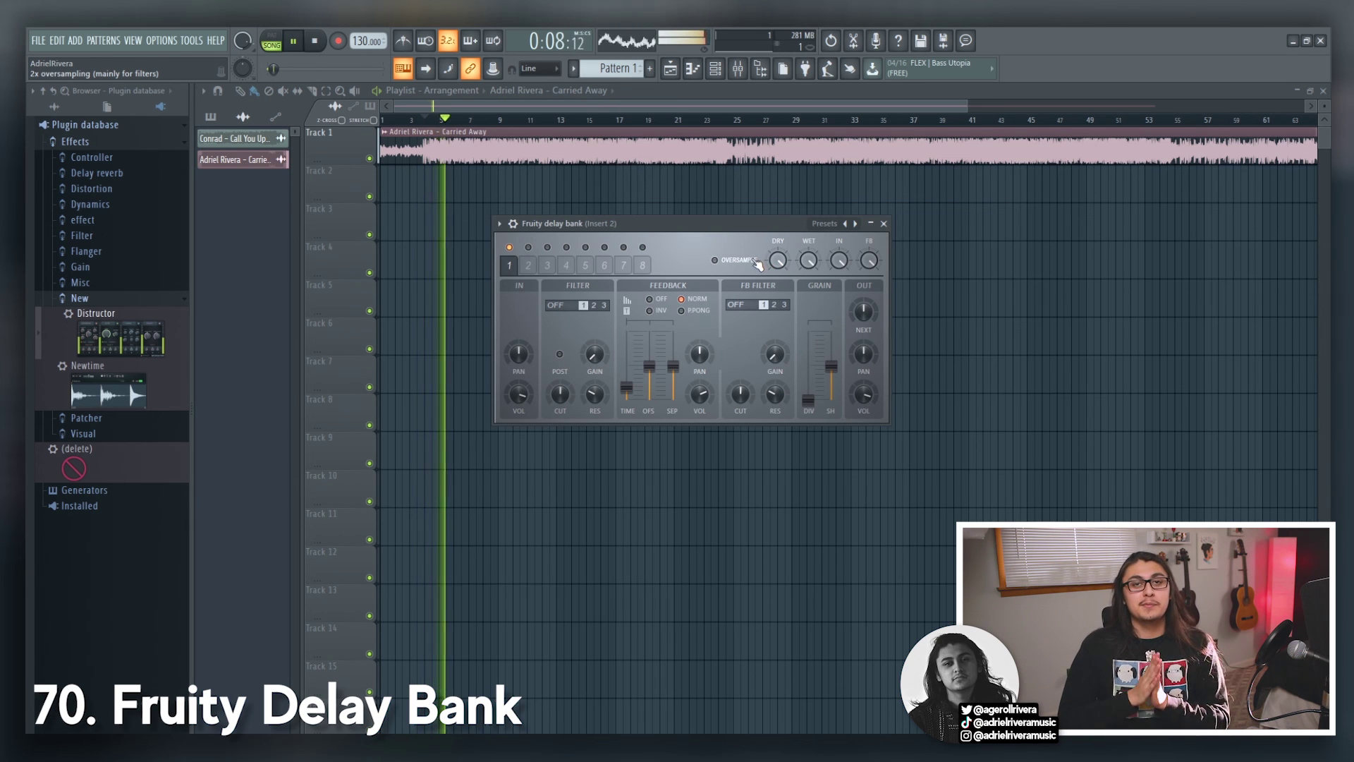
drag(777, 262, 778, 306)
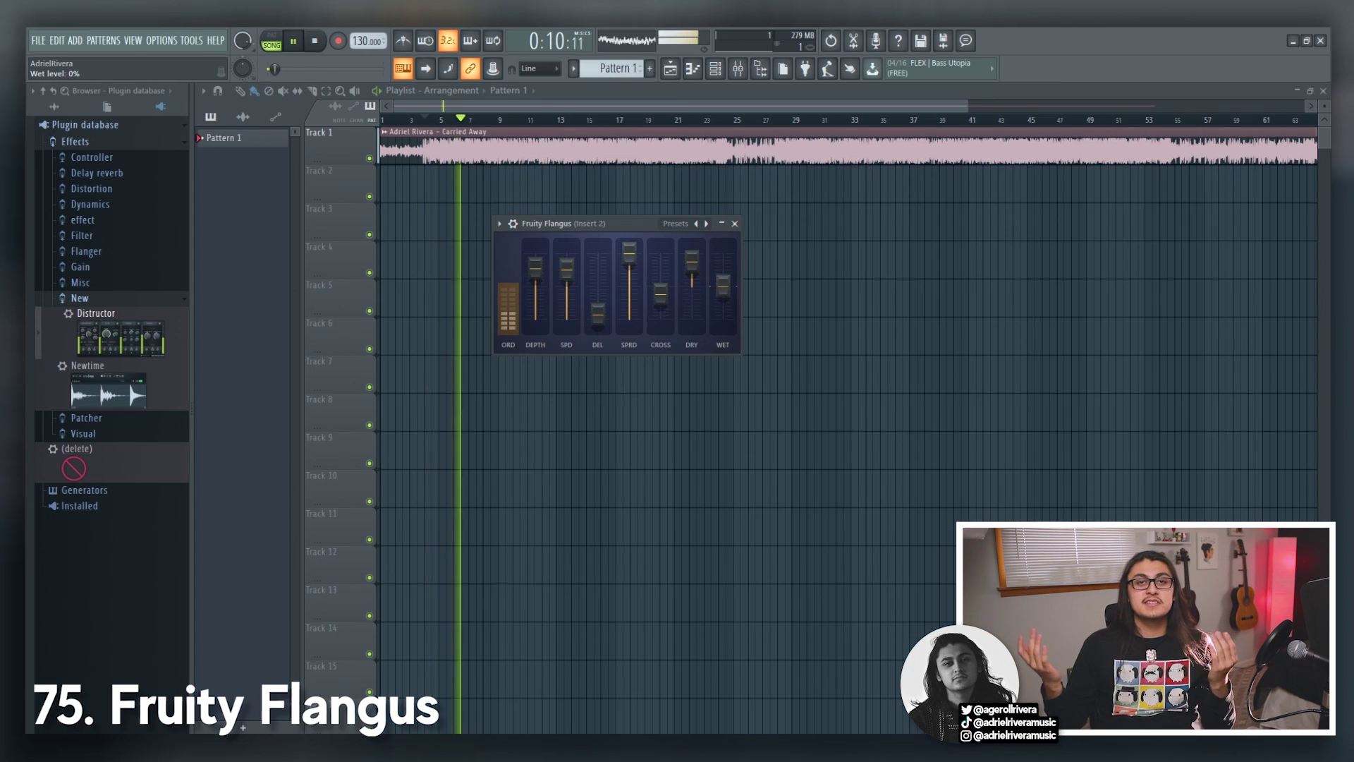
drag(723, 286, 723, 261)
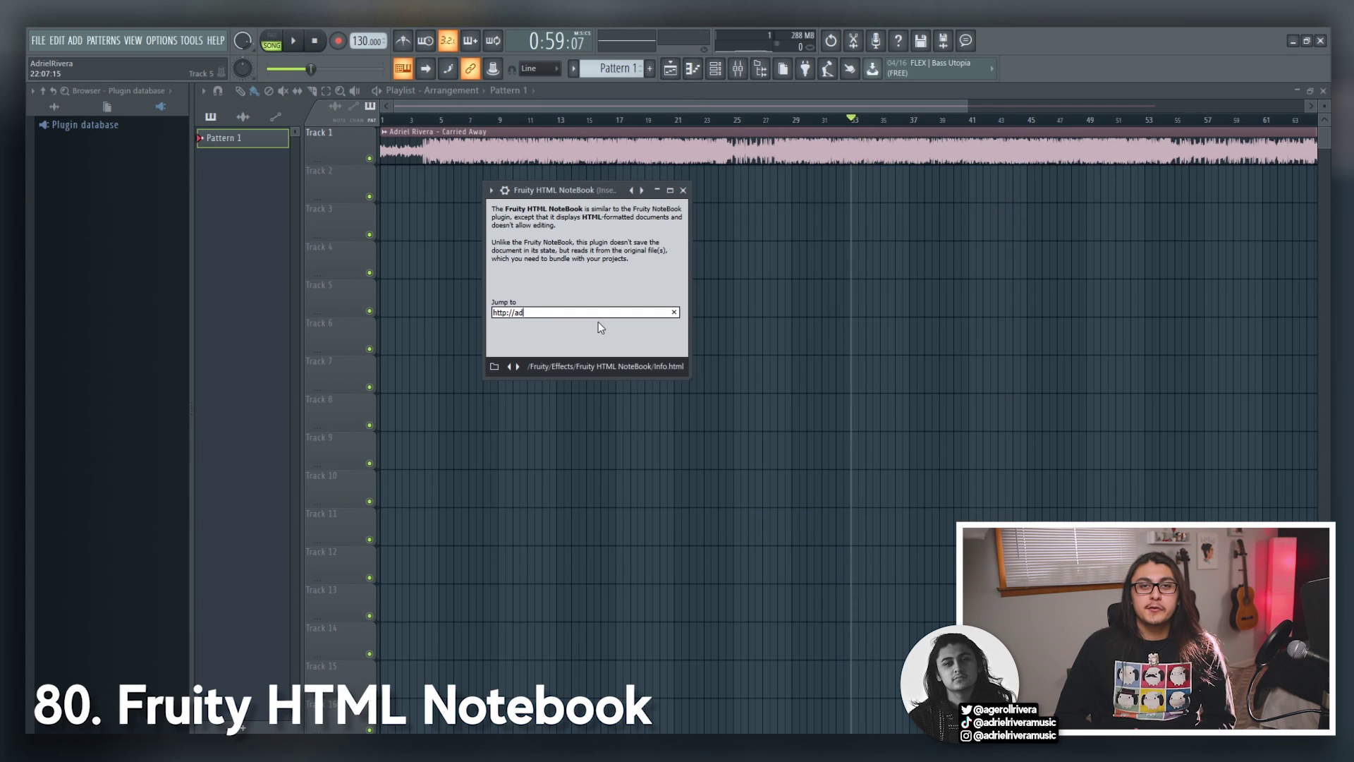
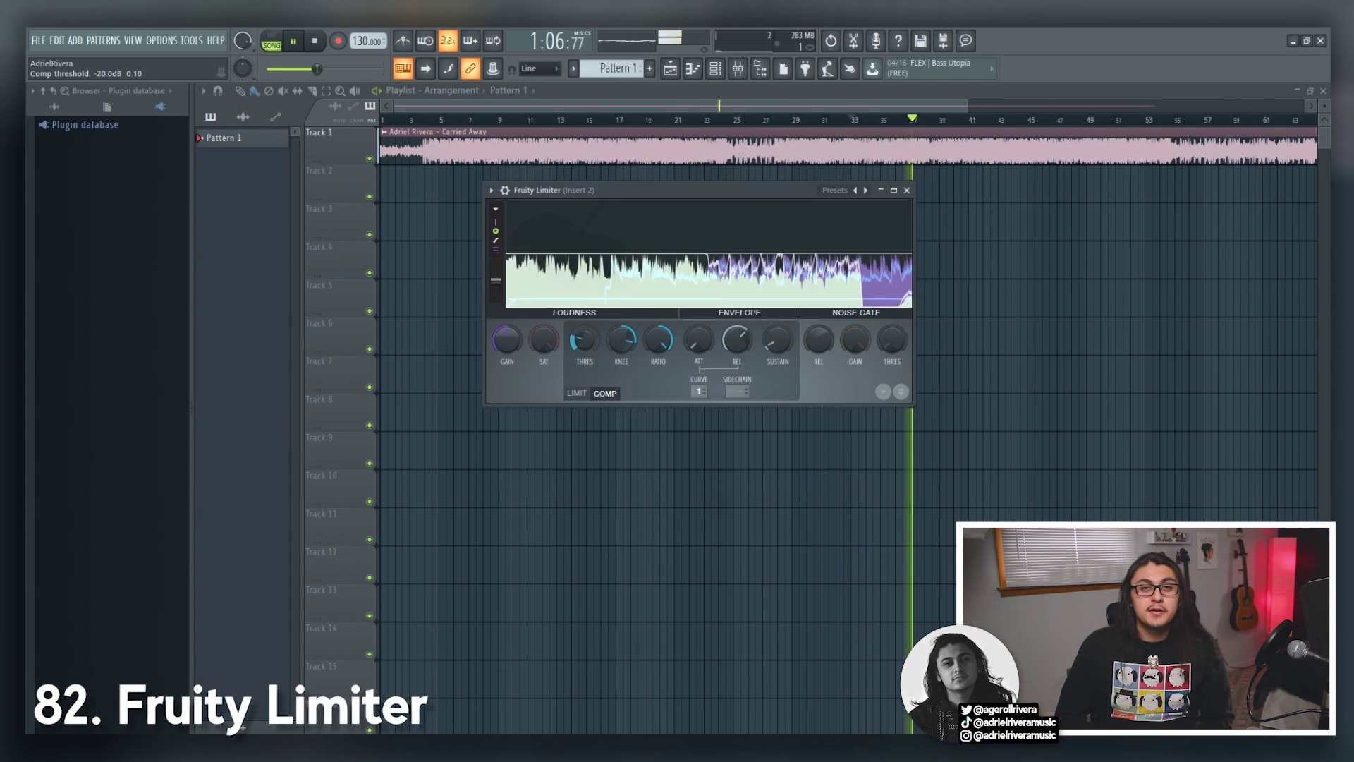
Step: Enter a user name, boost the limiter gain to 11.3dB, and raise the low crossover to 345Hz
drag(507, 340, 507, 306)
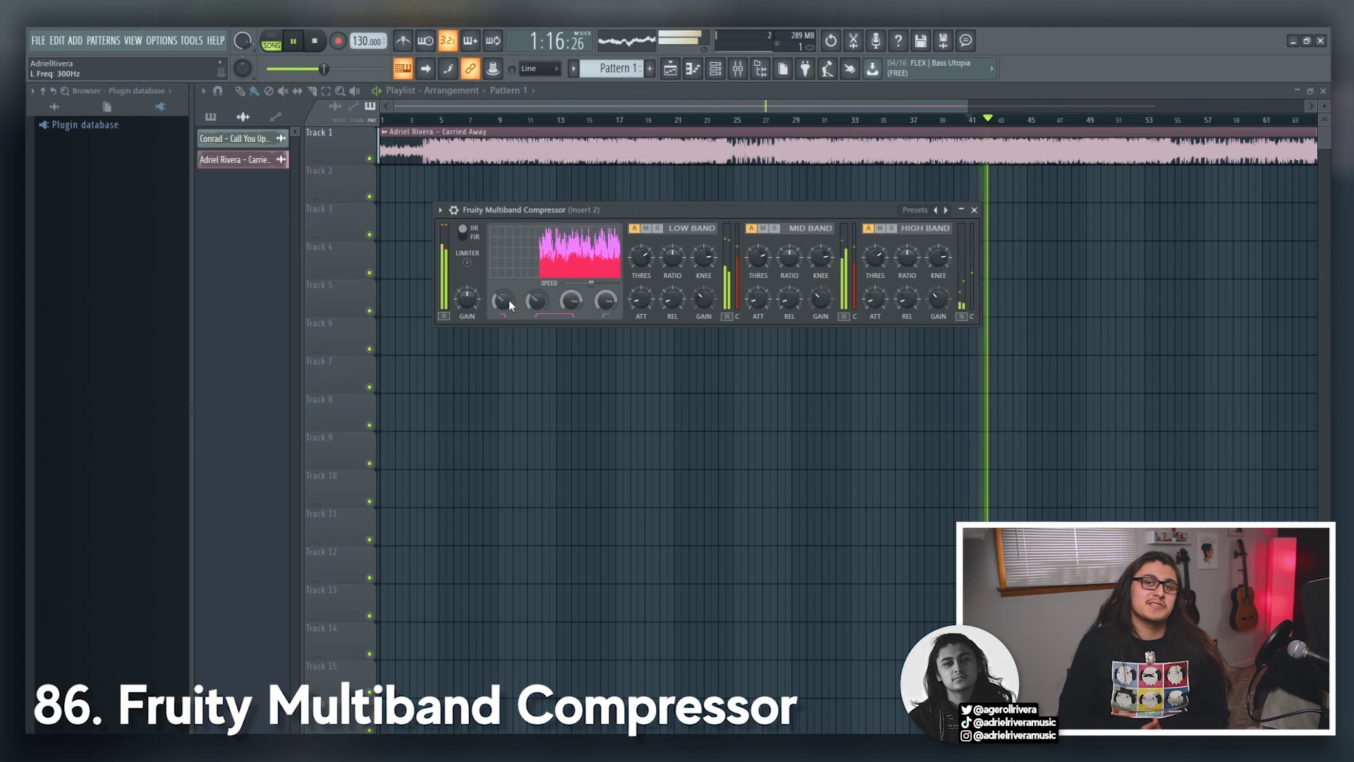
drag(506, 299, 506, 290)
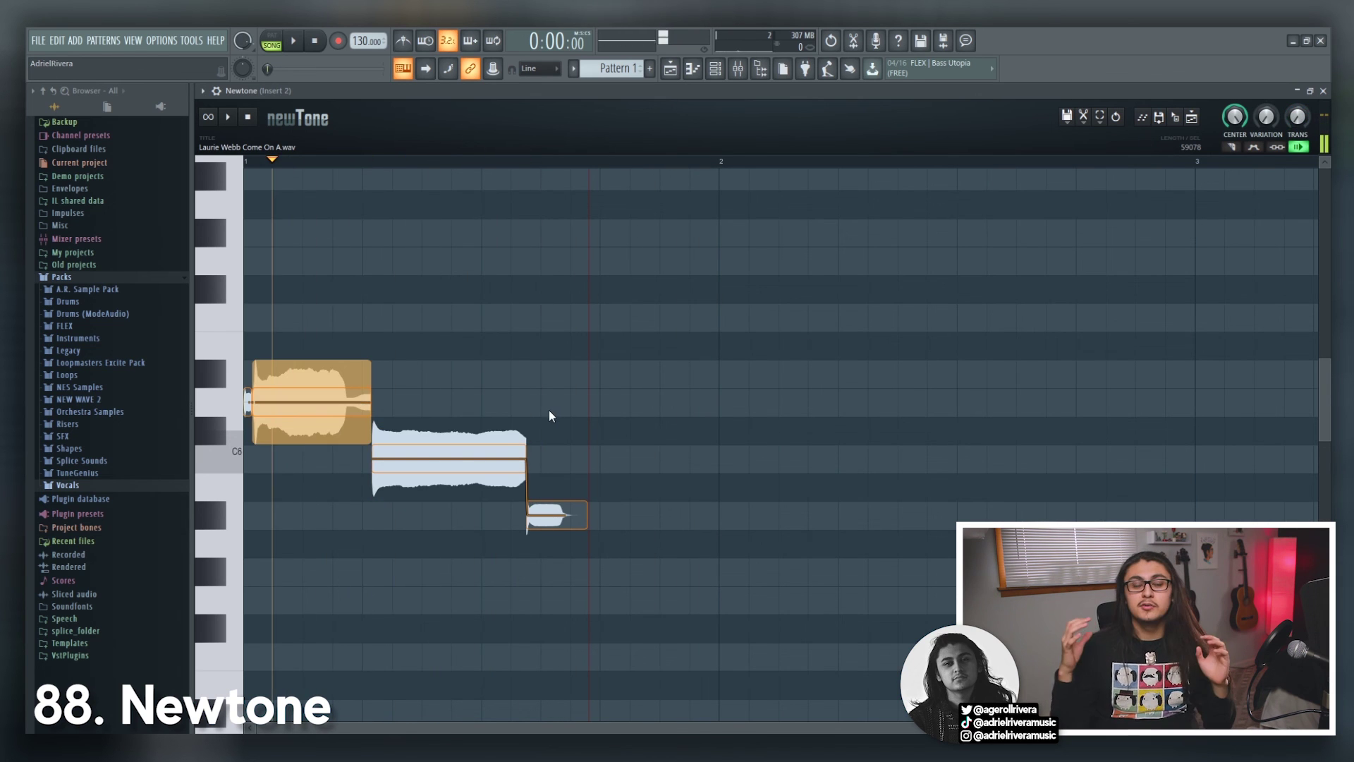
Step: Raise the second Newtone vocal note, cut EQ band 1 to -17.5 dB and band 5 to -7.1 dB, set Phase Inverter to Left
drag(463, 462, 463, 233)
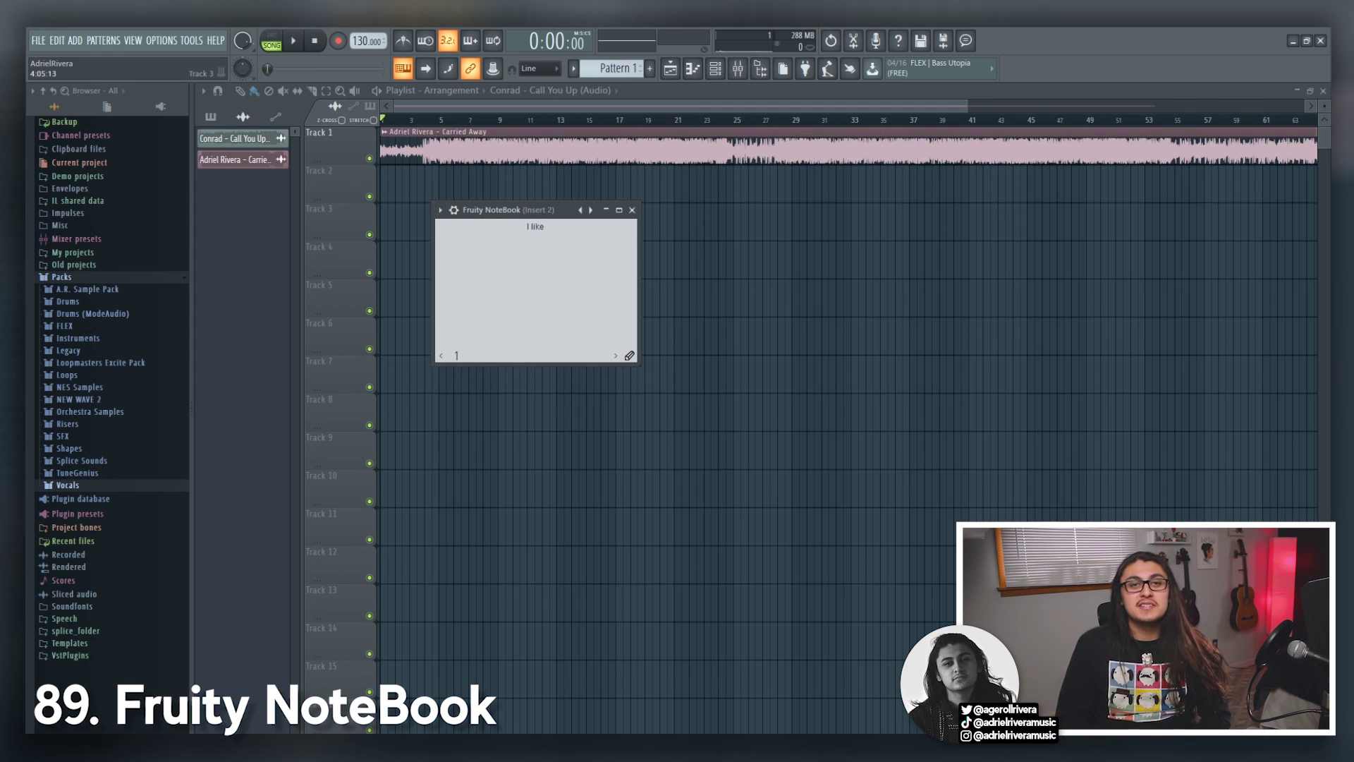
text(su)
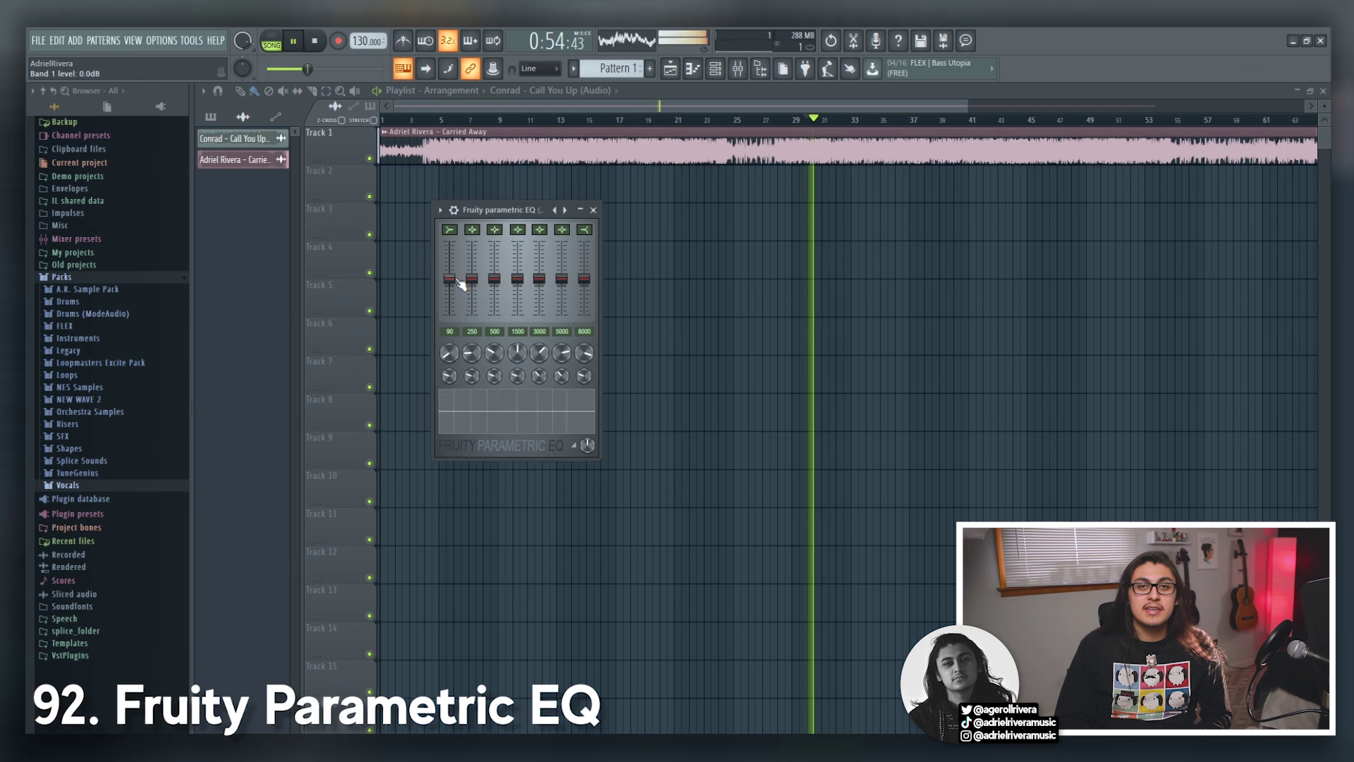
drag(459, 280, 460, 315)
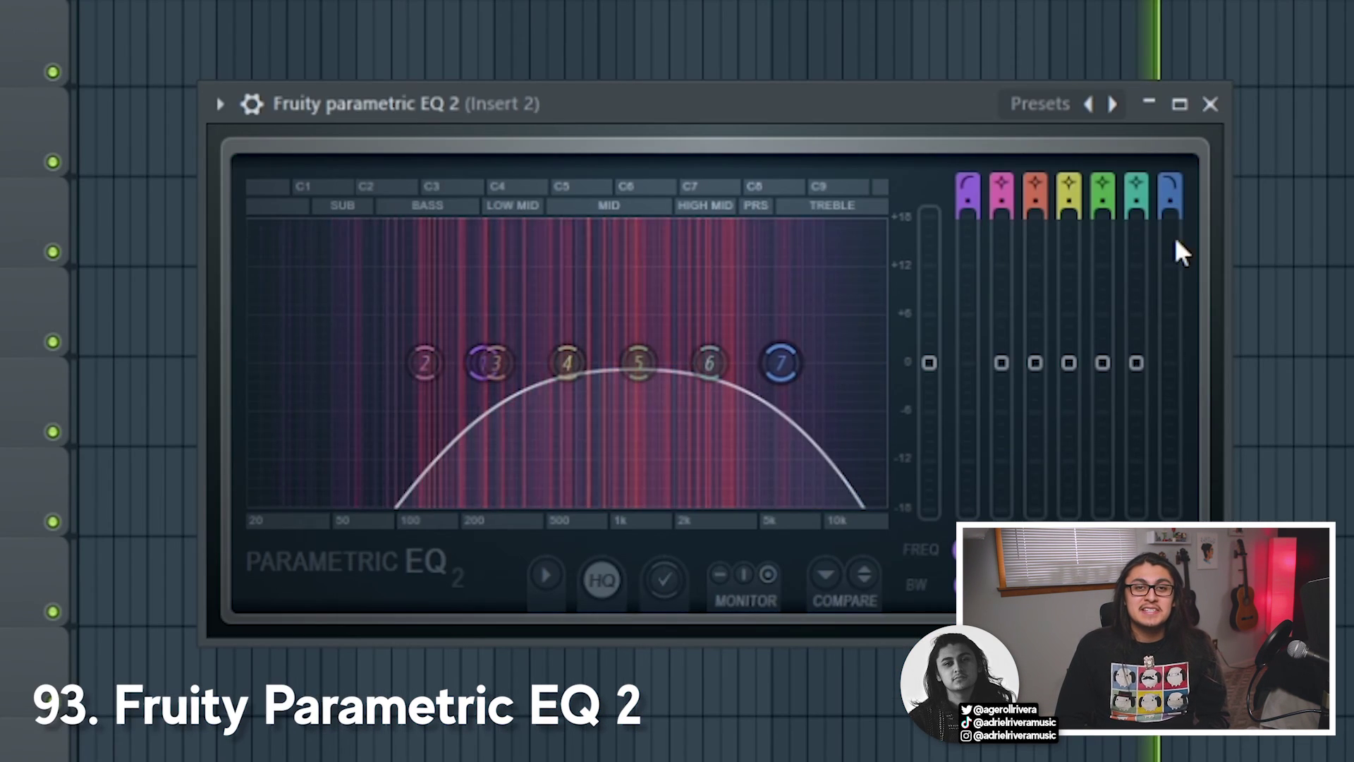
drag(616, 321, 608, 344)
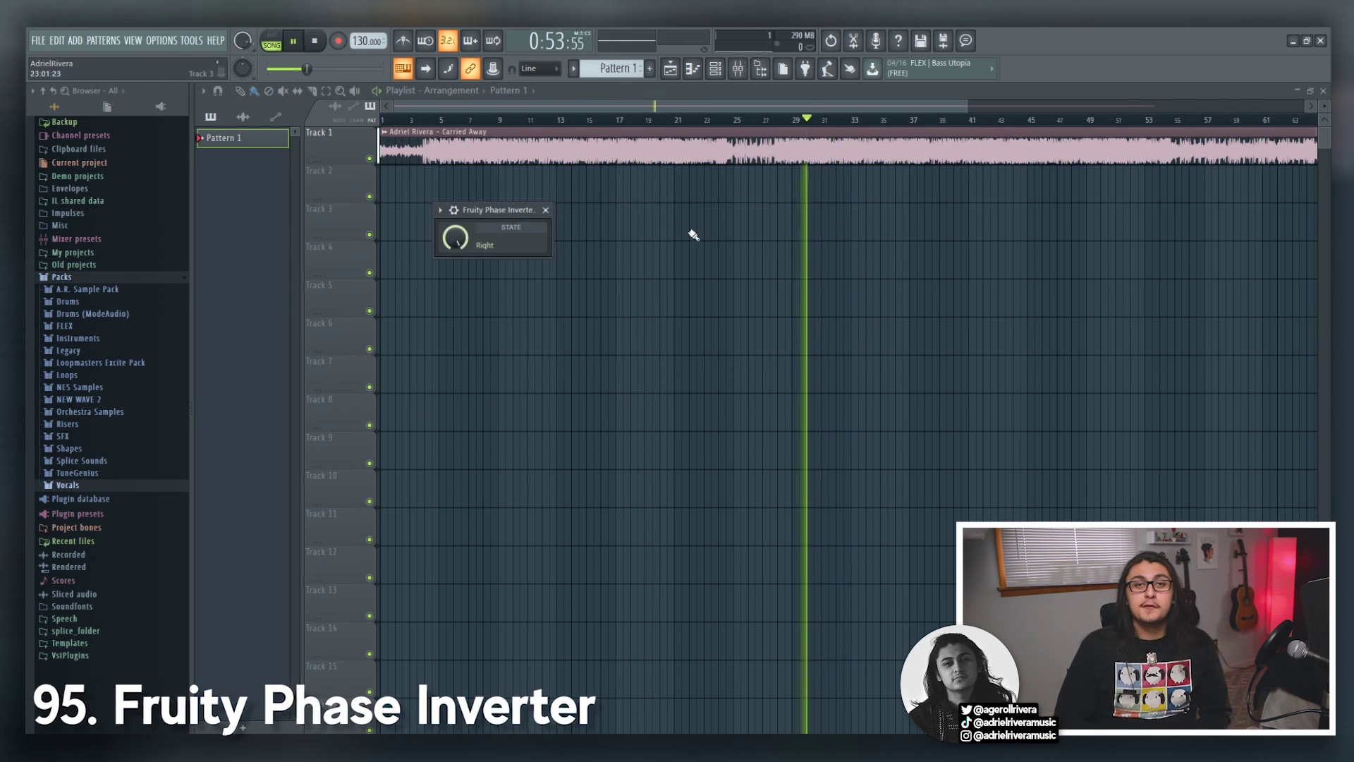
drag(453, 238, 454, 220)
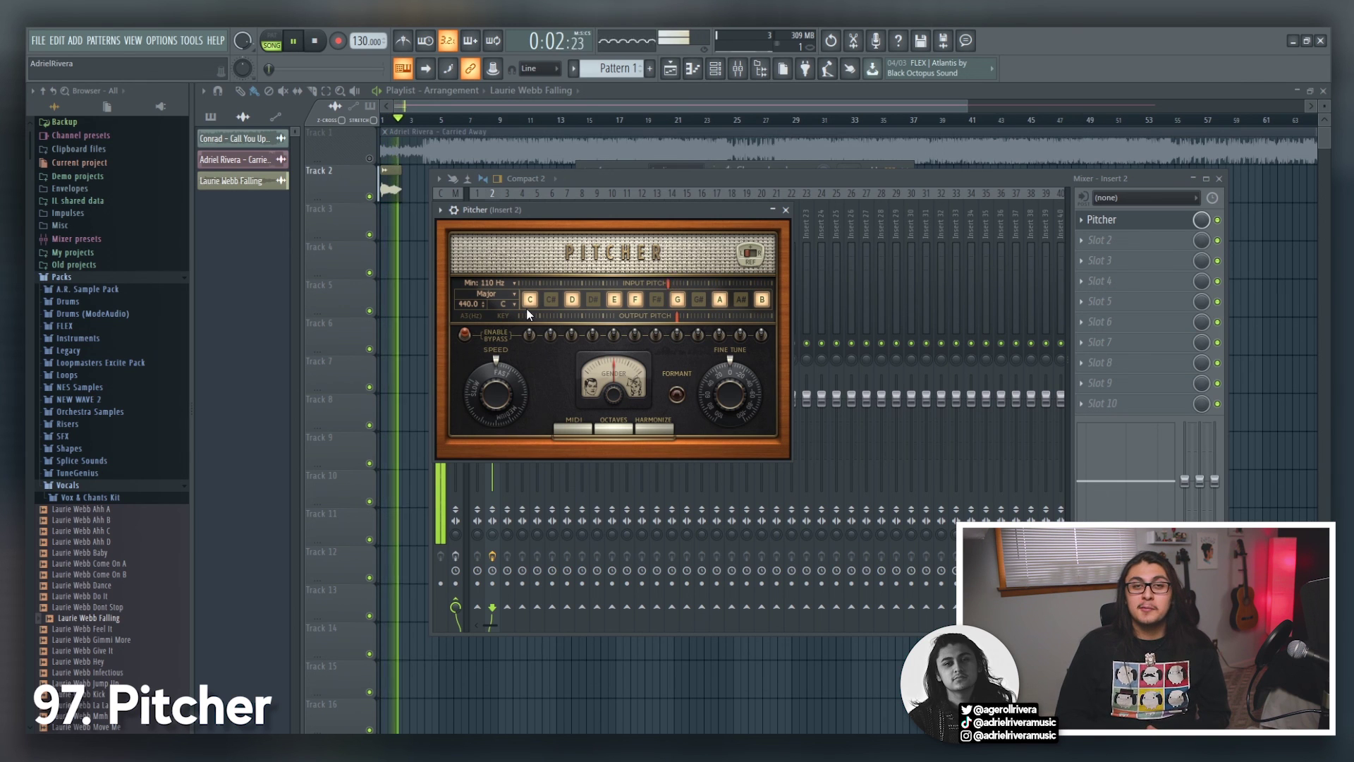
key(space)
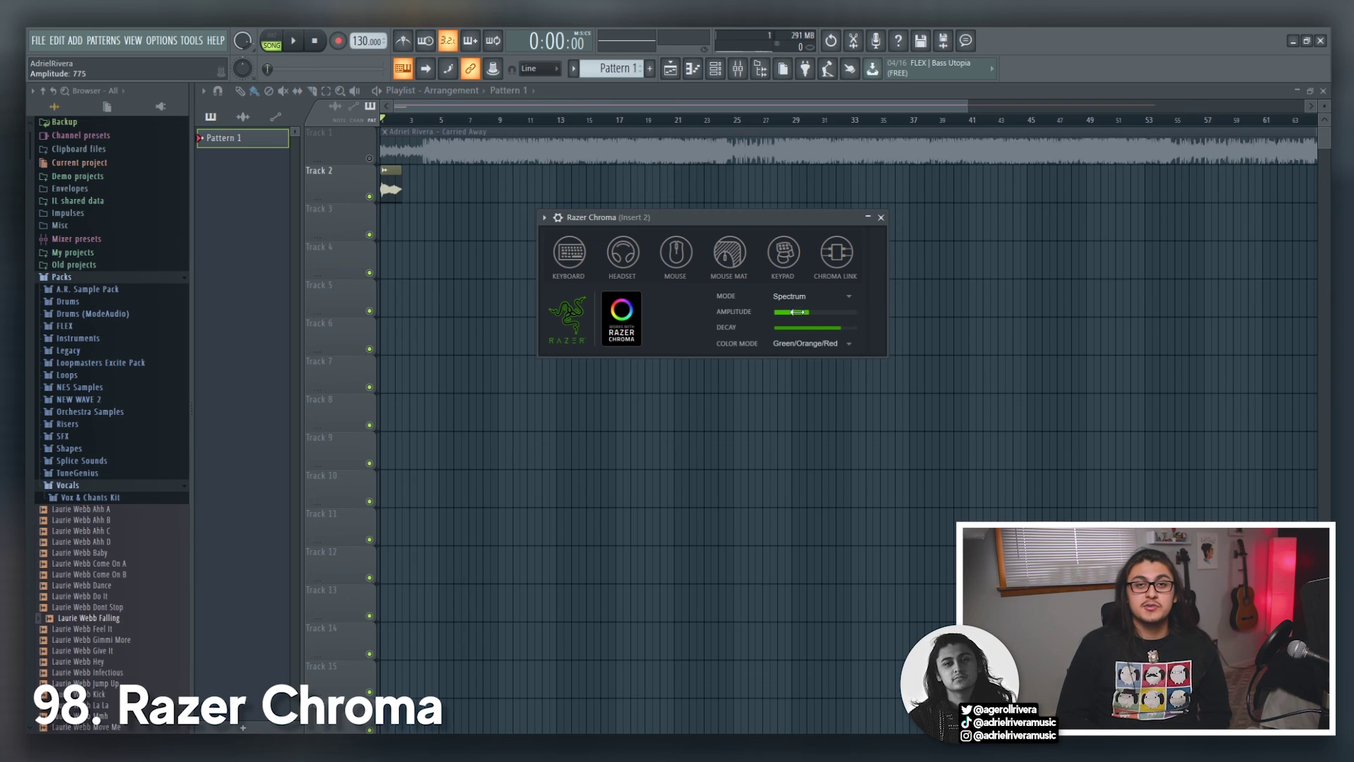
Step: Push Razer Chroma's amplitude to maximum, audition Fruity Reverb, and set Spectroman to a stereo spectrum display
drag(797, 312, 843, 313)
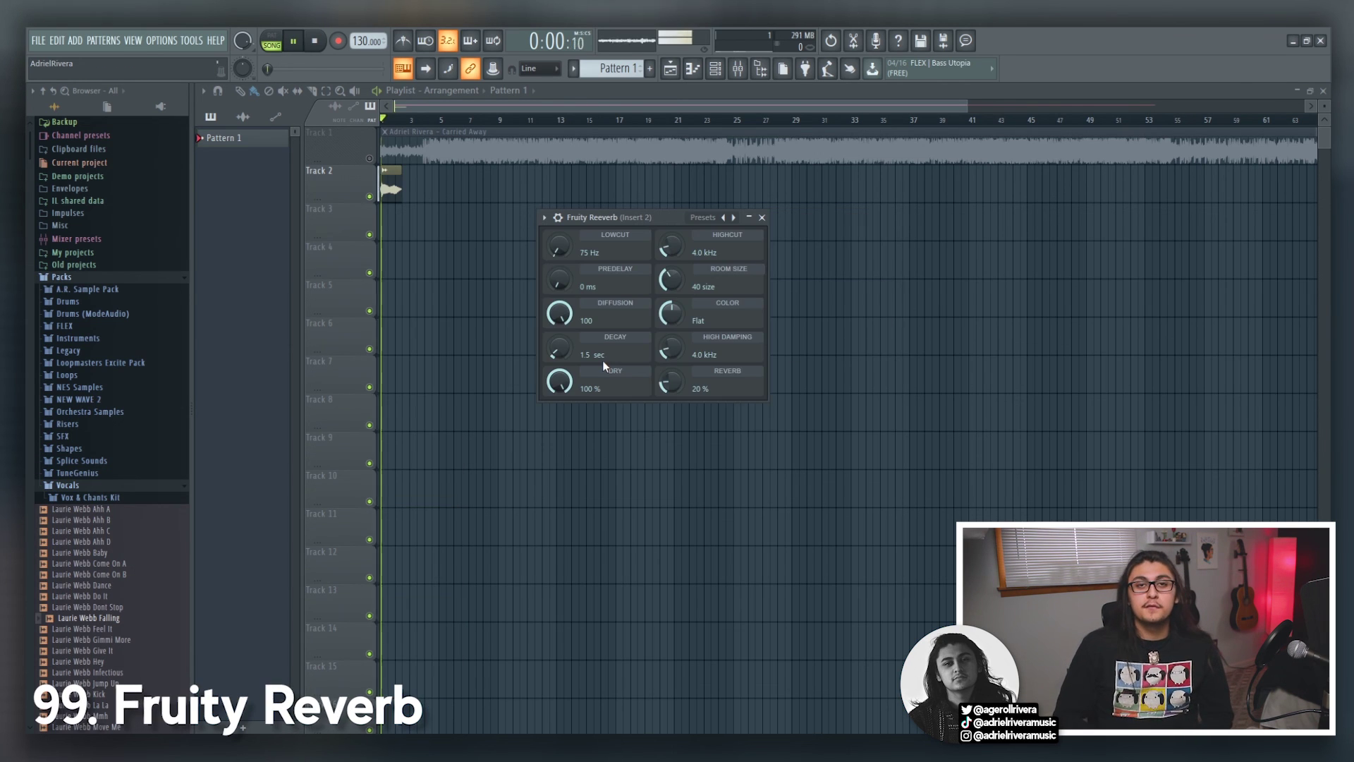
key(space)
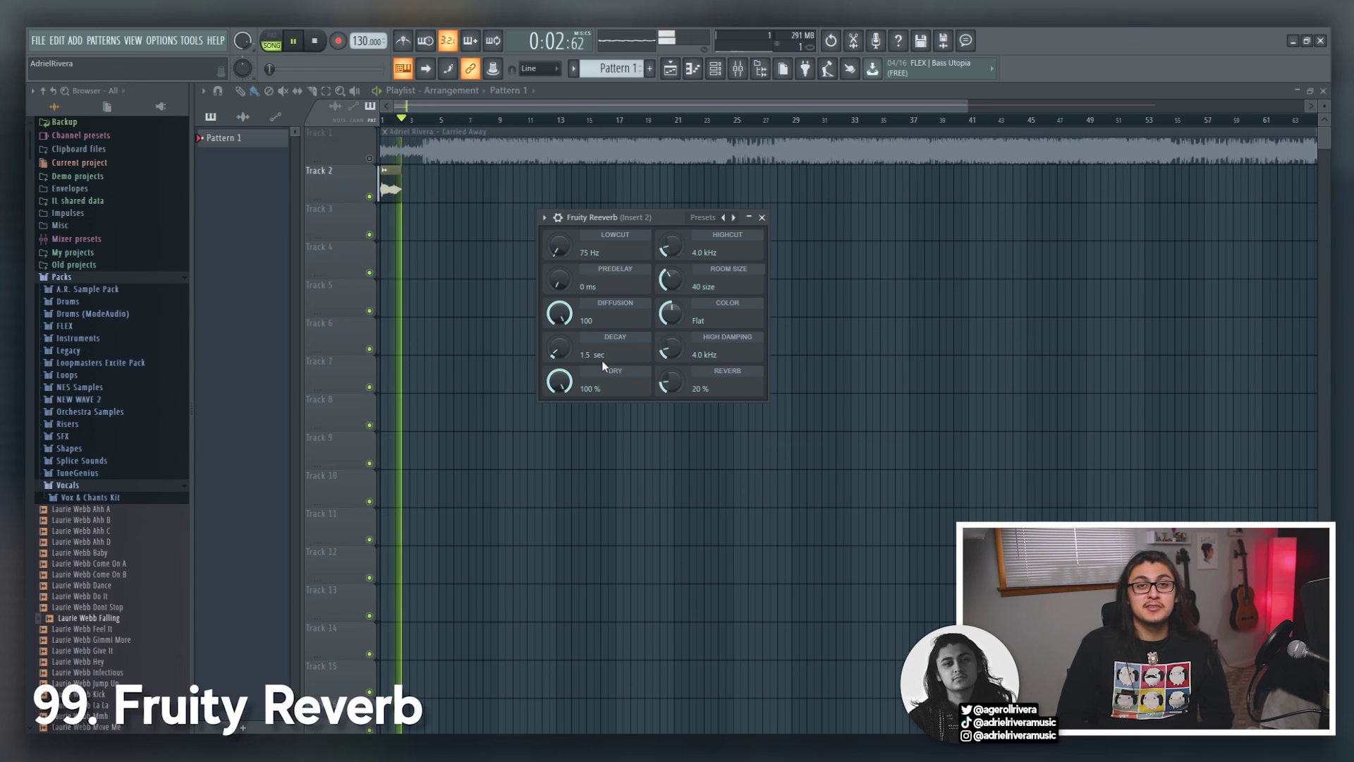
key(space)
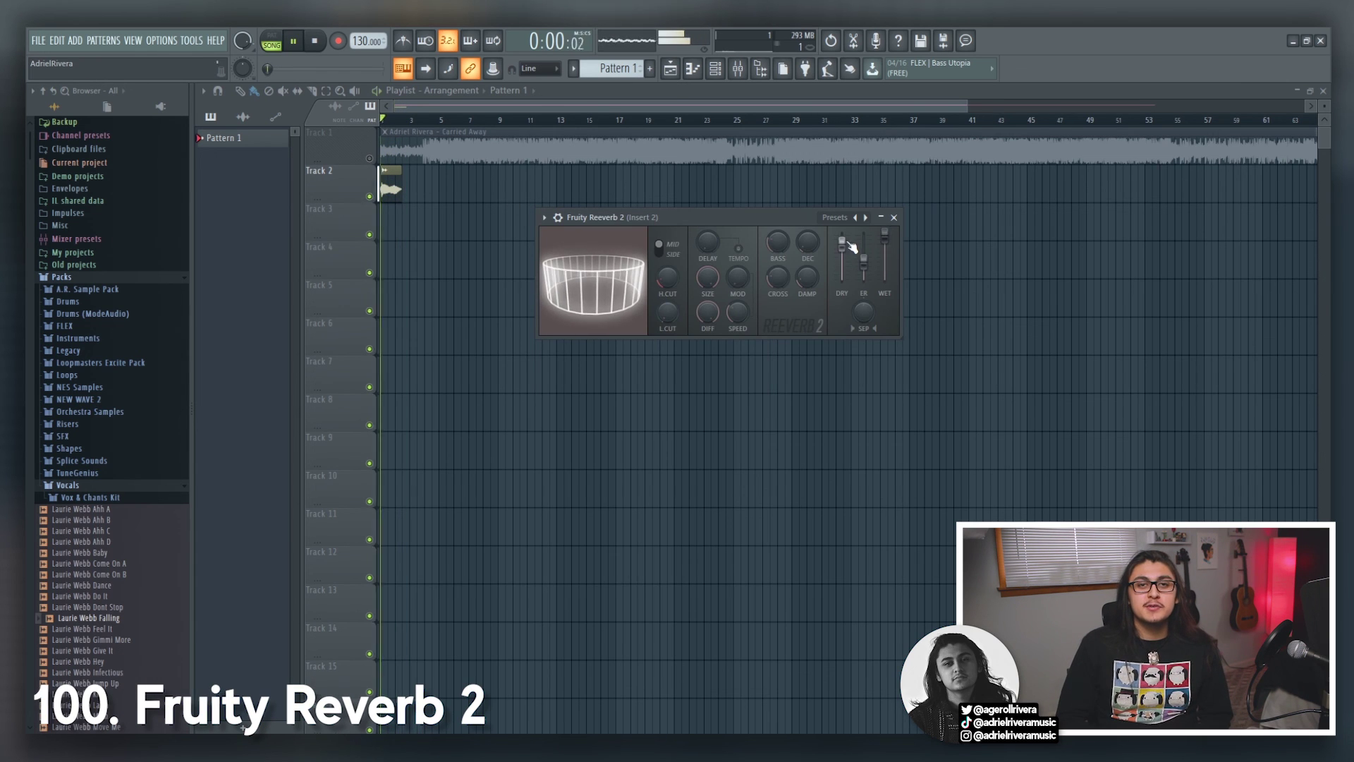
key(space)
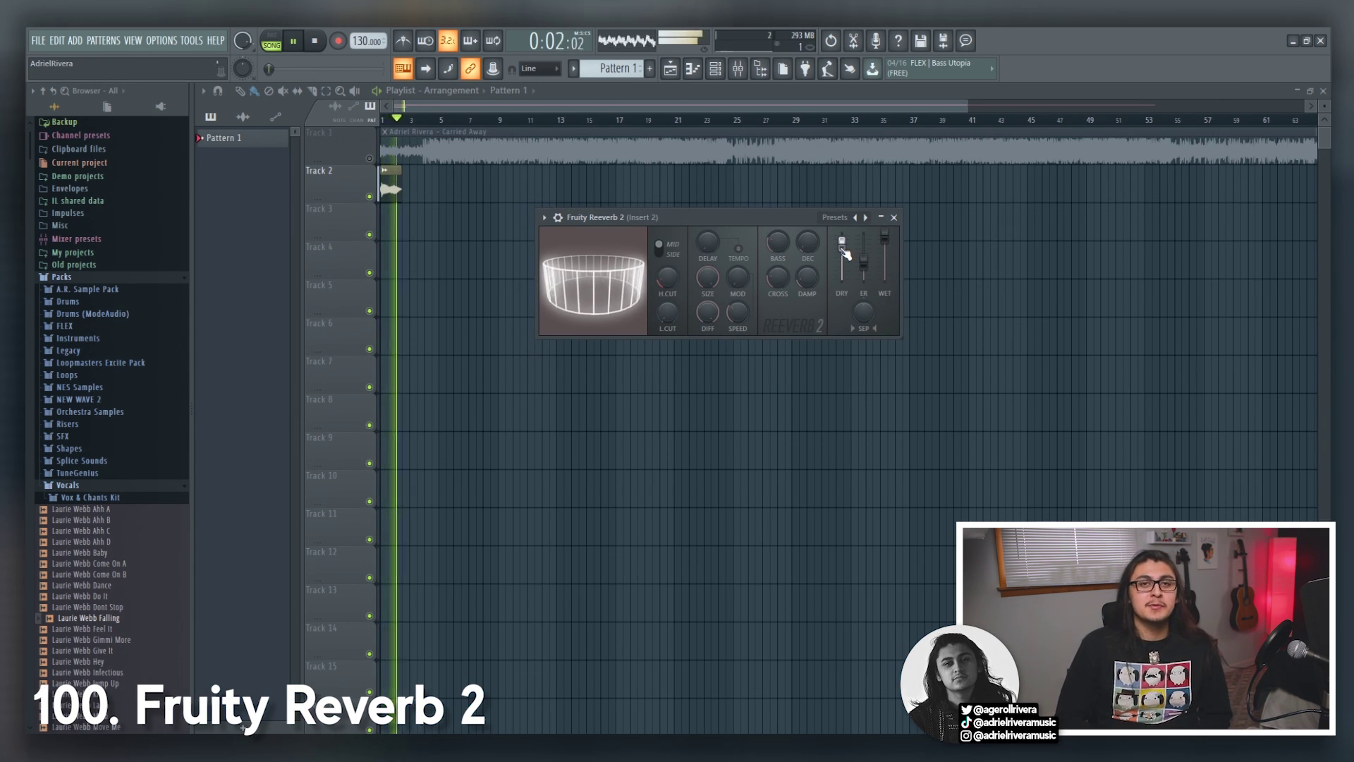
key(space)
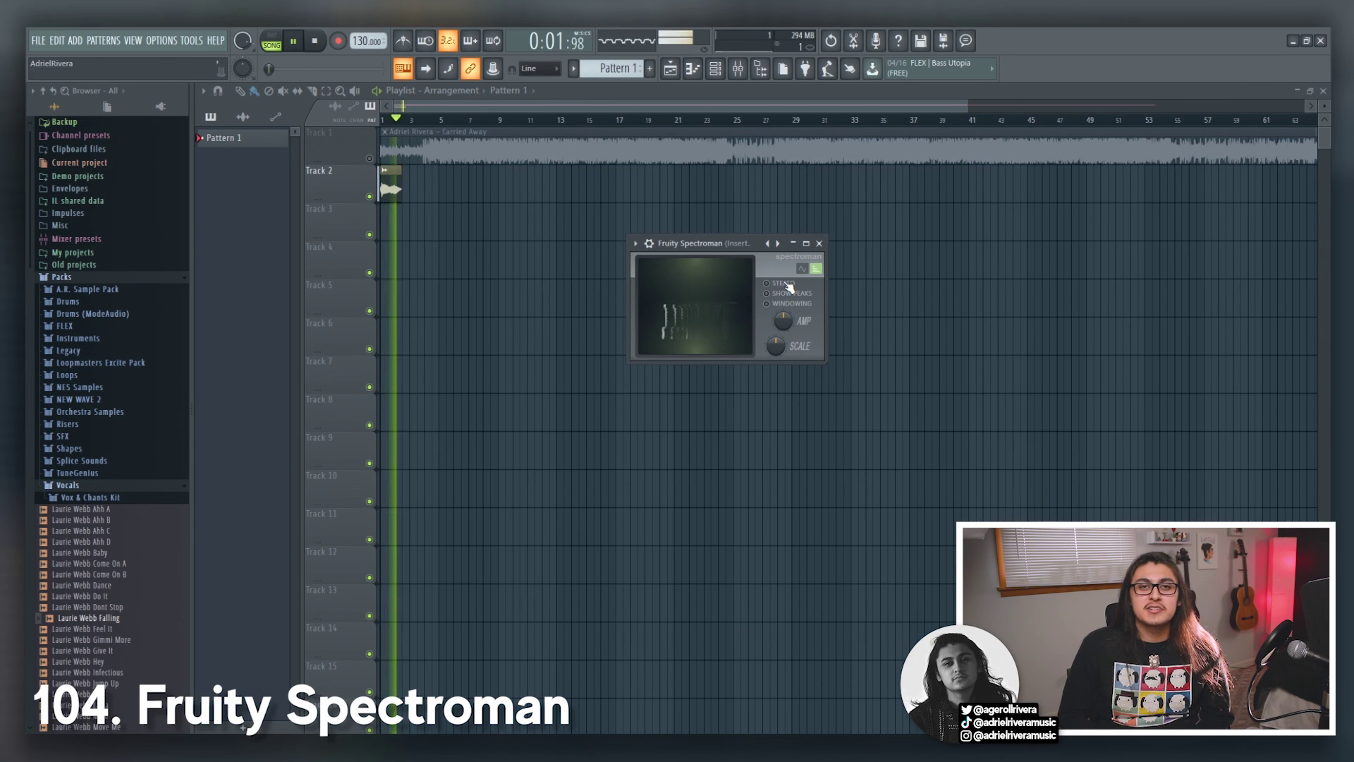
click(784, 284)
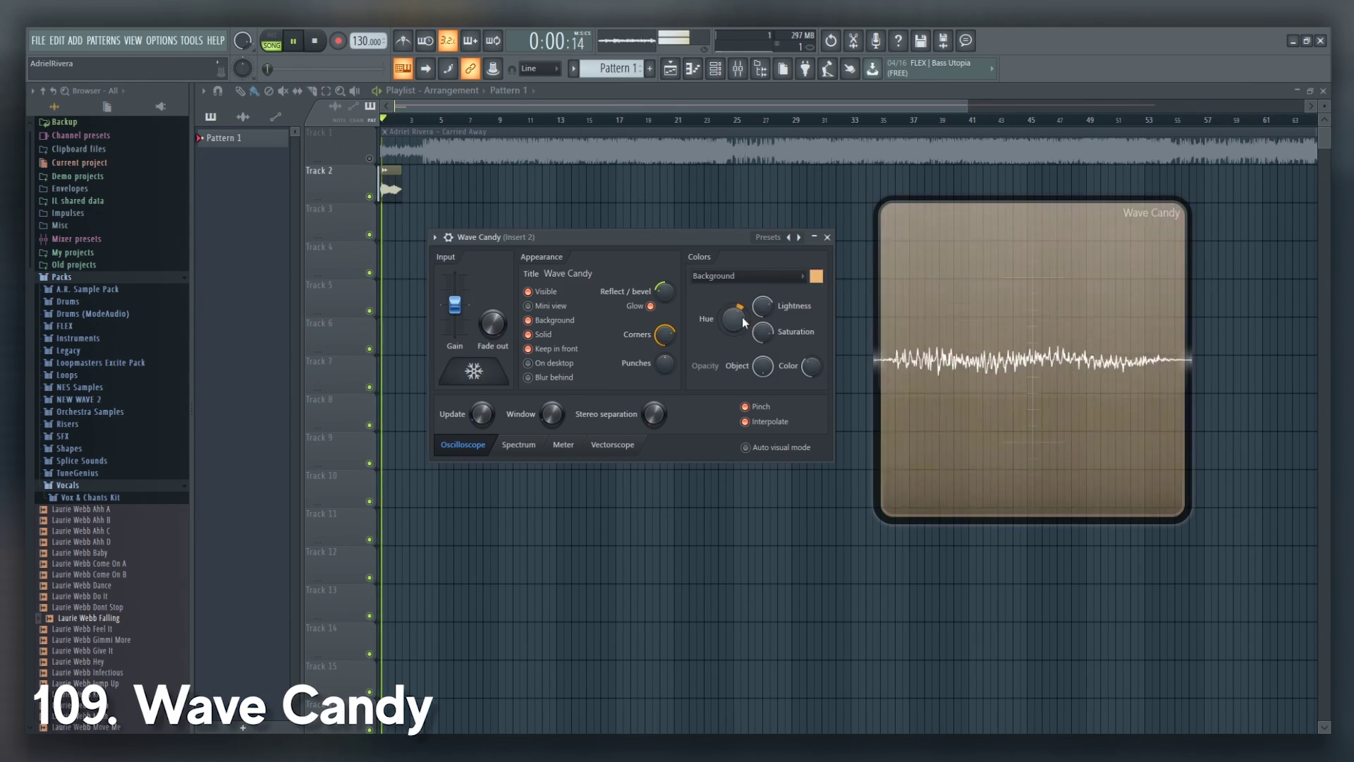
Step: Set Wave Candy's background hue to 65, steer the X-Y puck around the pad, and raise Z to 100%
mouse_move(743, 322)
mouse_down()
mouse_move(732, 437)
mouse_move(759, 238)
mouse_move(723, 353)
mouse_move(734, 337)
mouse_up()
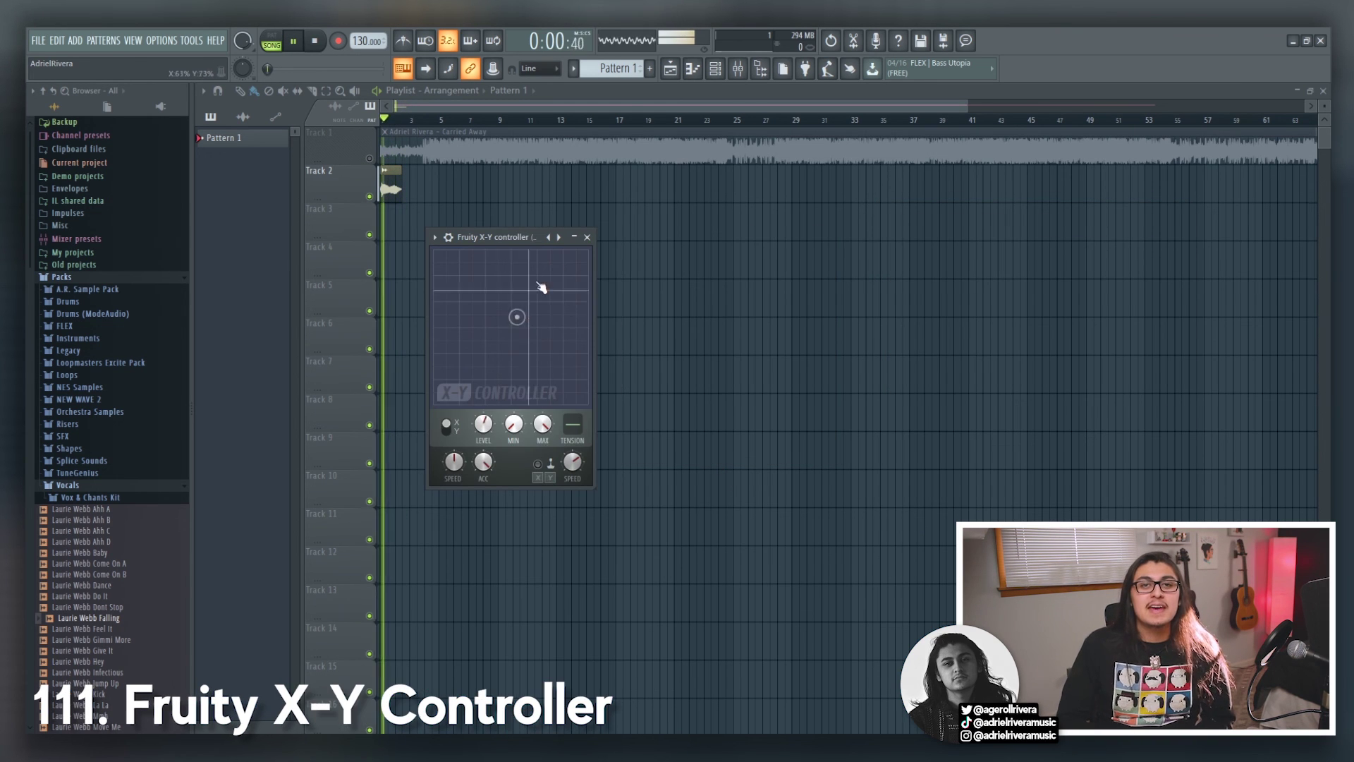
drag(541, 287, 499, 317)
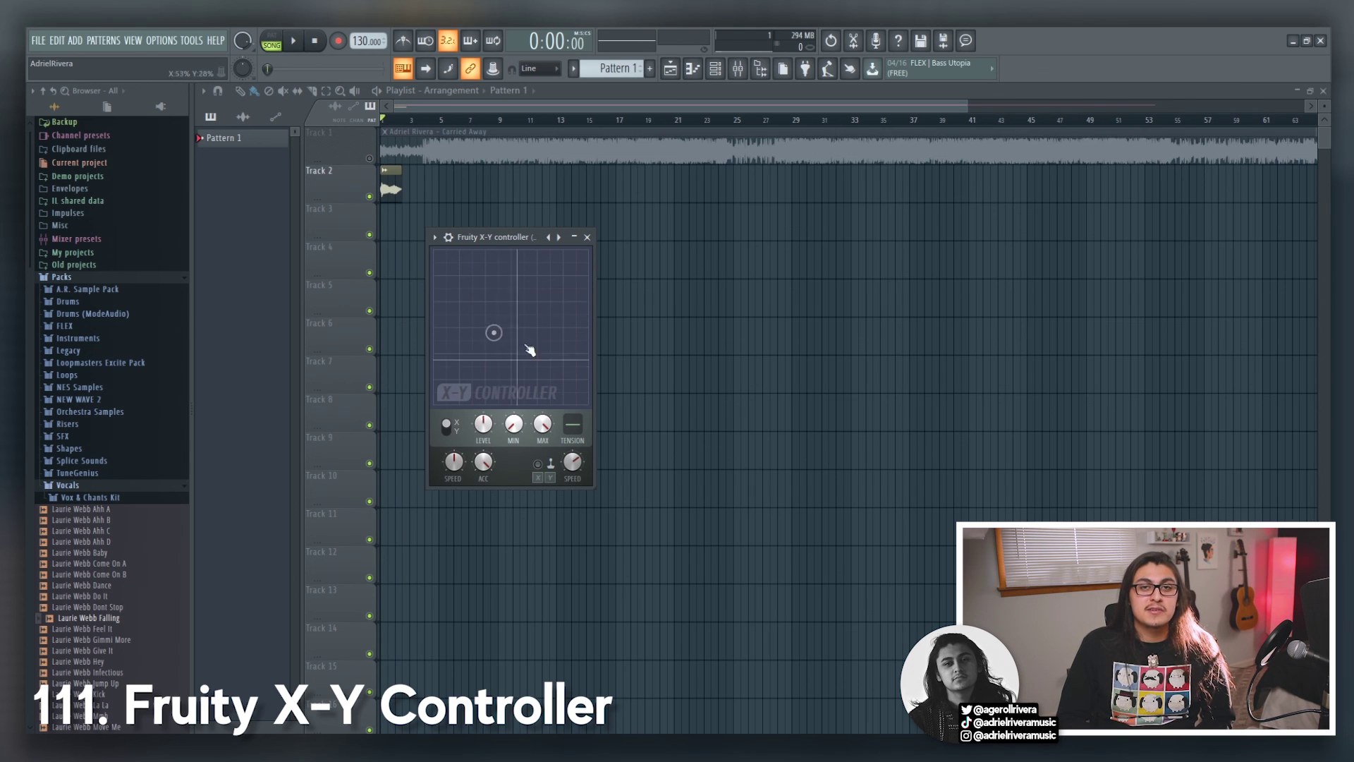
drag(585, 351, 511, 363)
drag(497, 288, 526, 305)
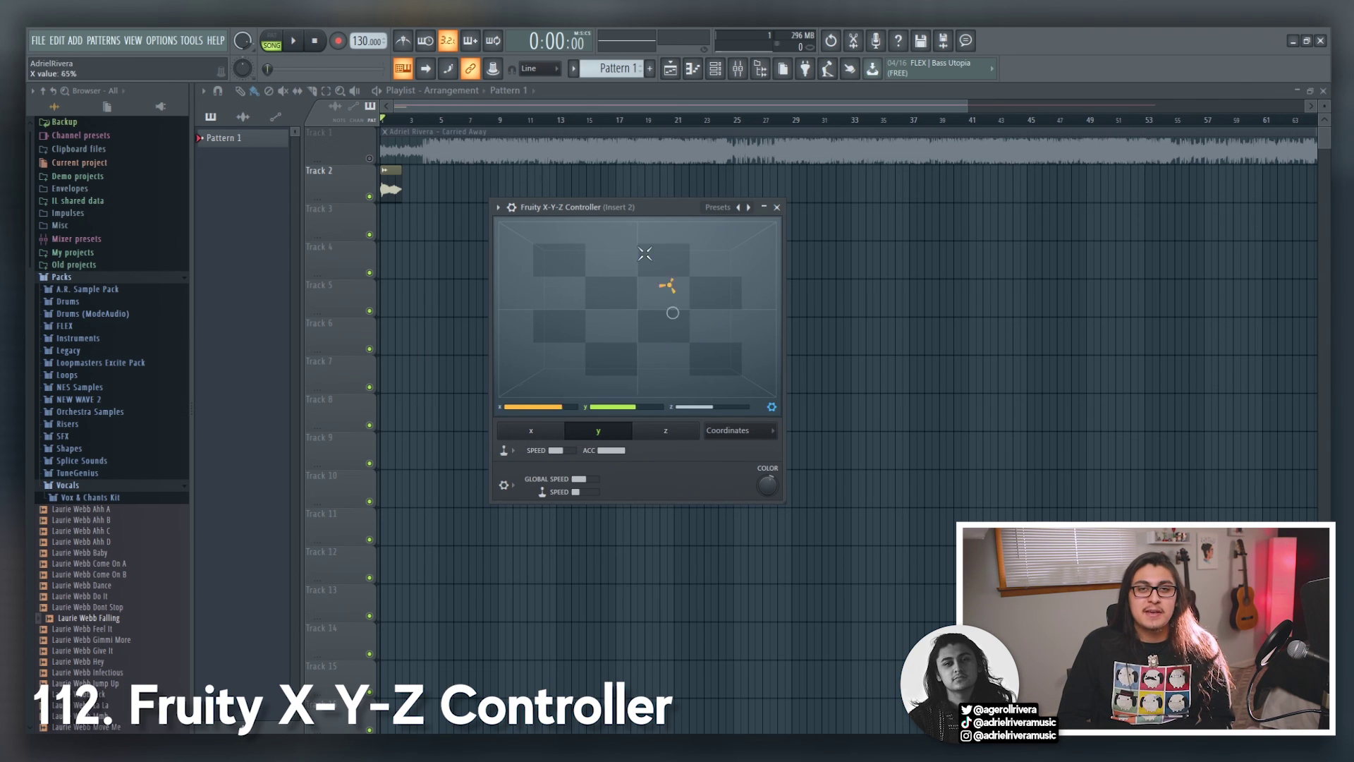
drag(705, 407, 749, 407)
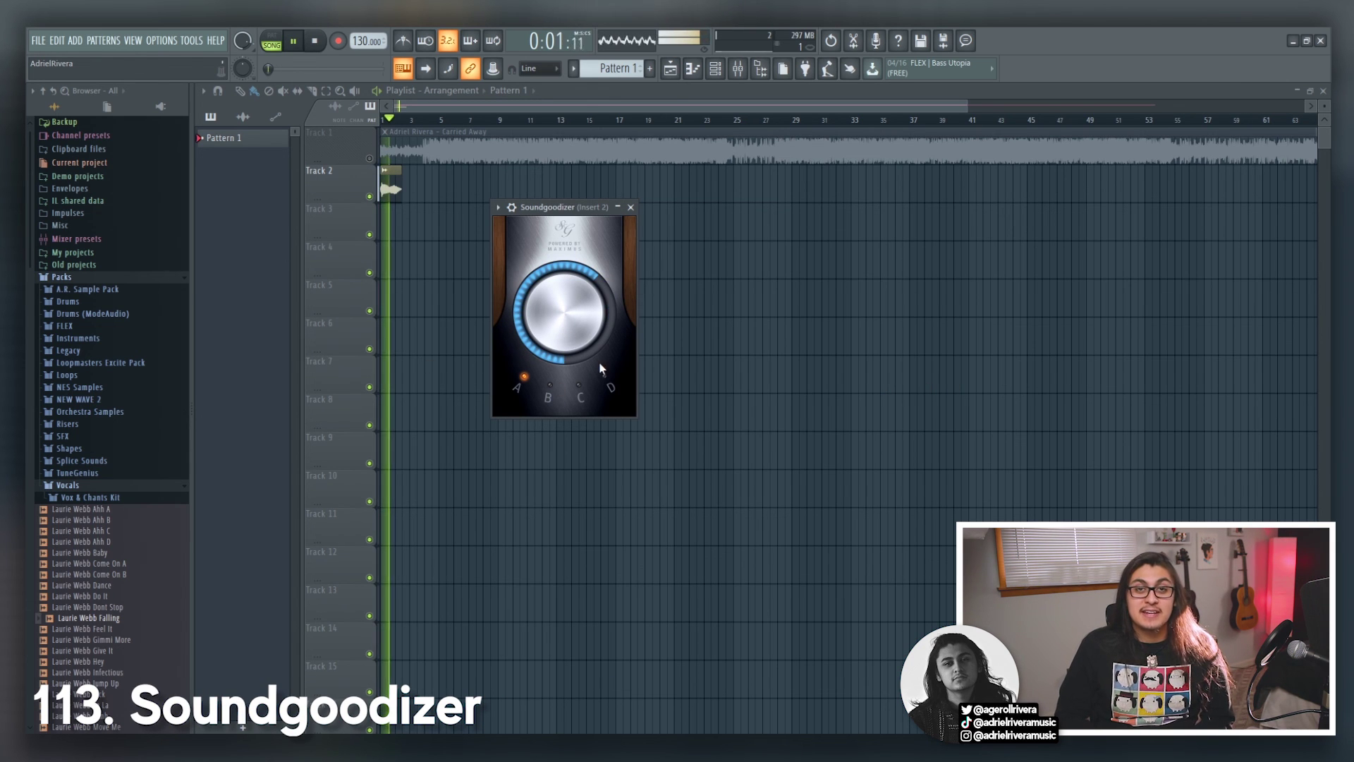
Step: Switch Soundgoodizer to mode C, then tilt Vocodex's band gain line down at the low end and max its wet level
click(581, 392)
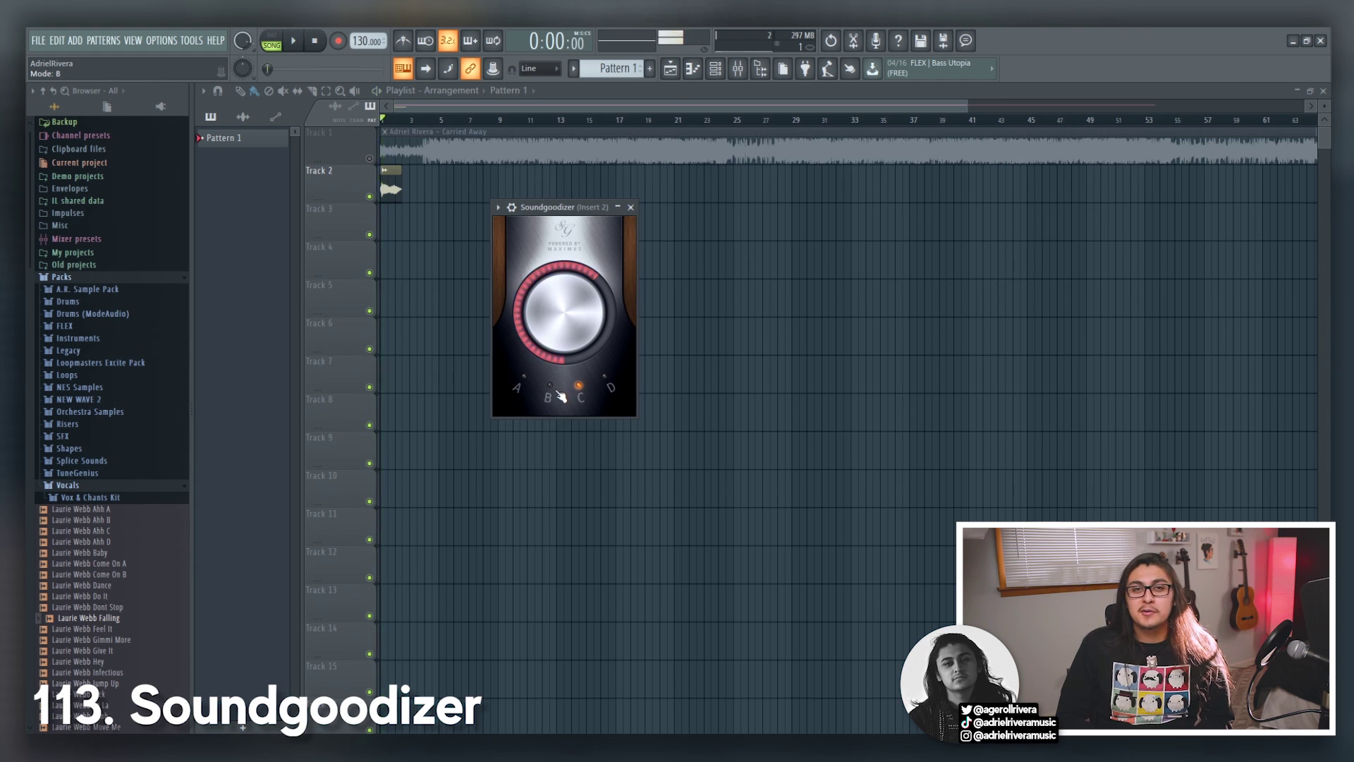
key(space)
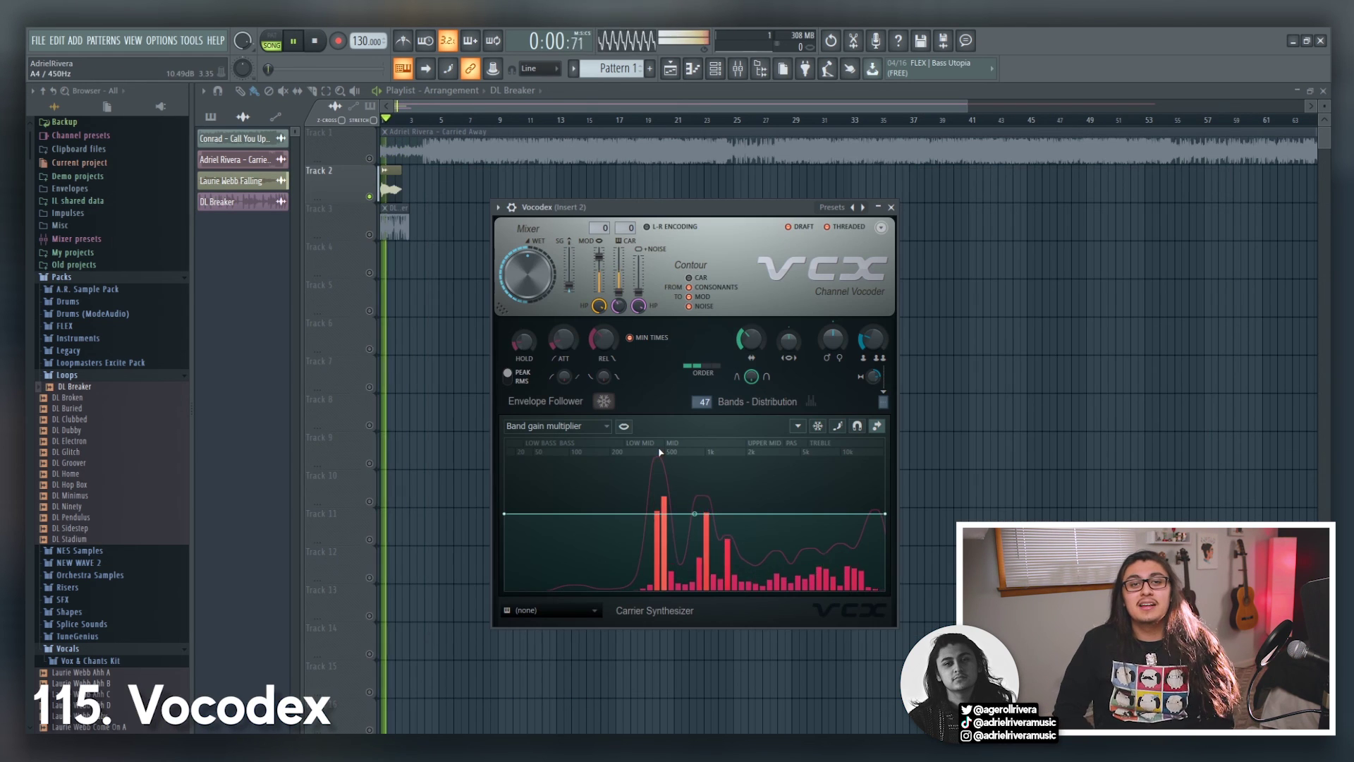
drag(505, 514, 504, 589)
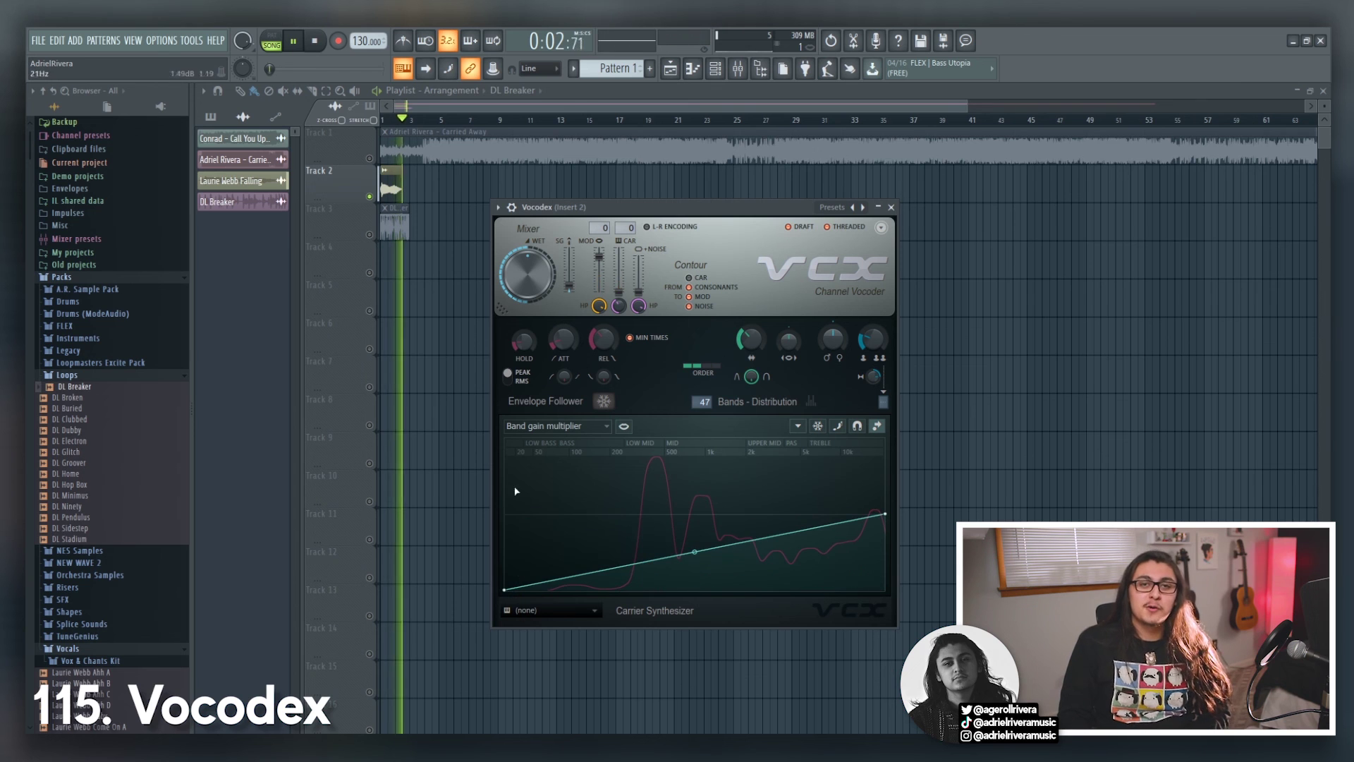
drag(536, 294, 555, 96)
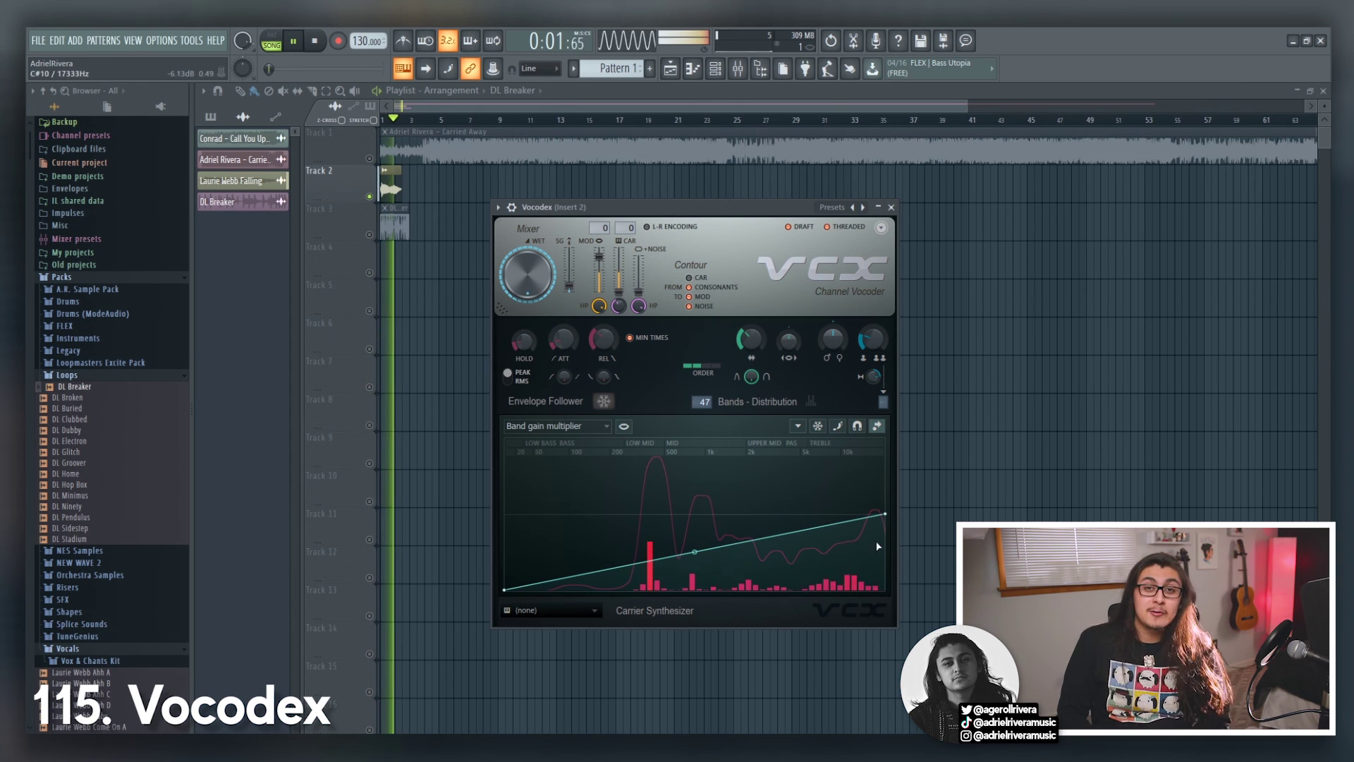